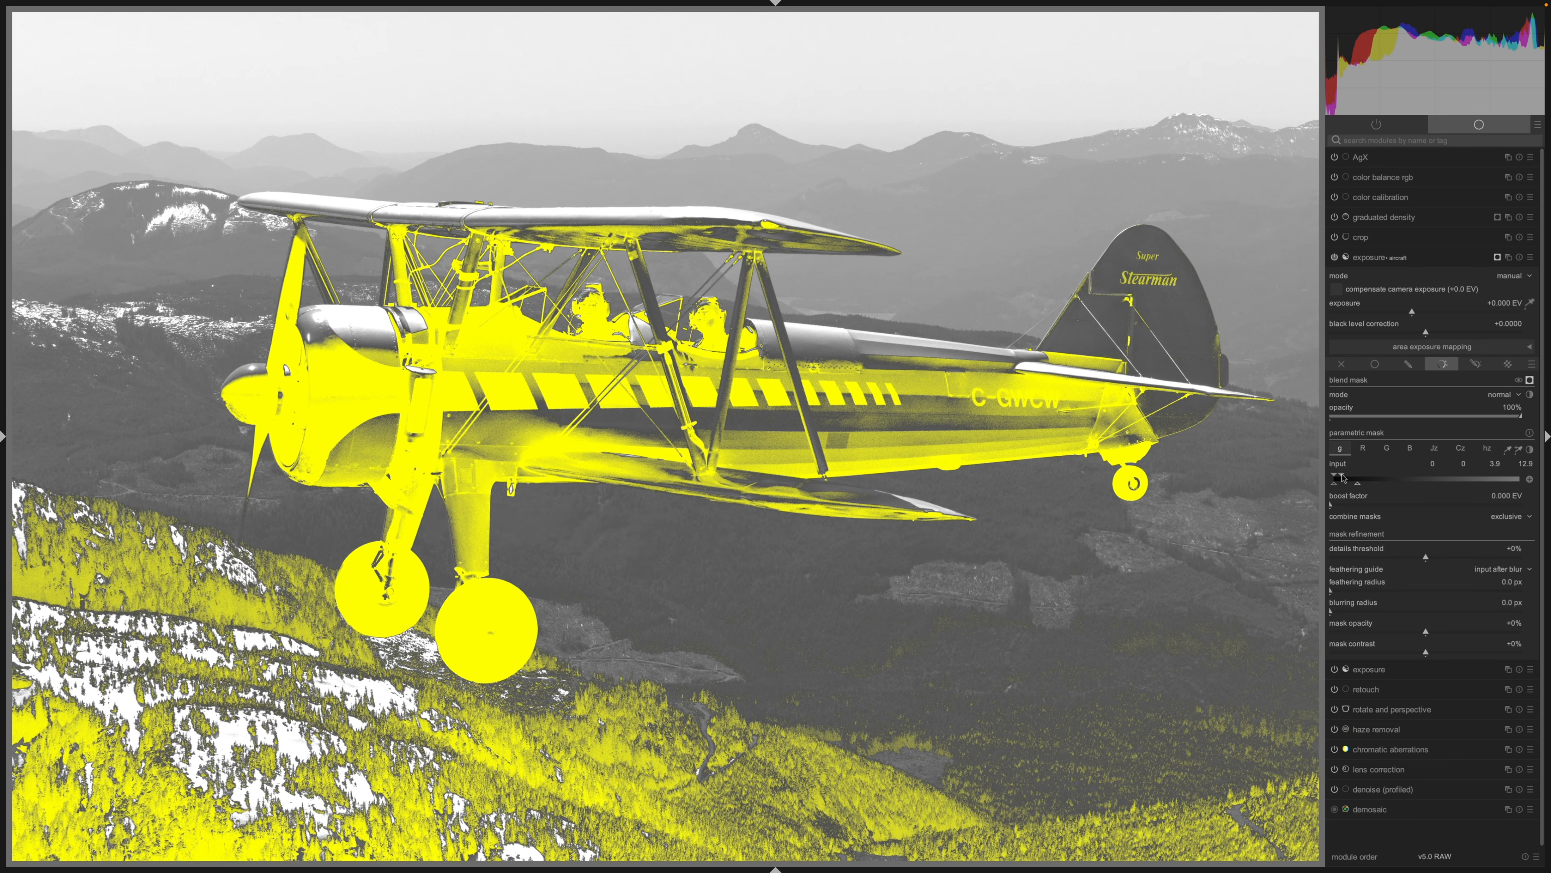
Try to isolate the biplane with the exposure module's parametric mask, adjusting the input ranges on the g and Jz channels
{"action": "mouse_move", "coordinate": [1343, 477]}
{"action": "left_mouse_down"}
{"action": "mouse_move", "coordinate": [1361, 474]}
{"action": "mouse_move", "coordinate": [1339, 477]}
{"action": "left_mouse_up"}
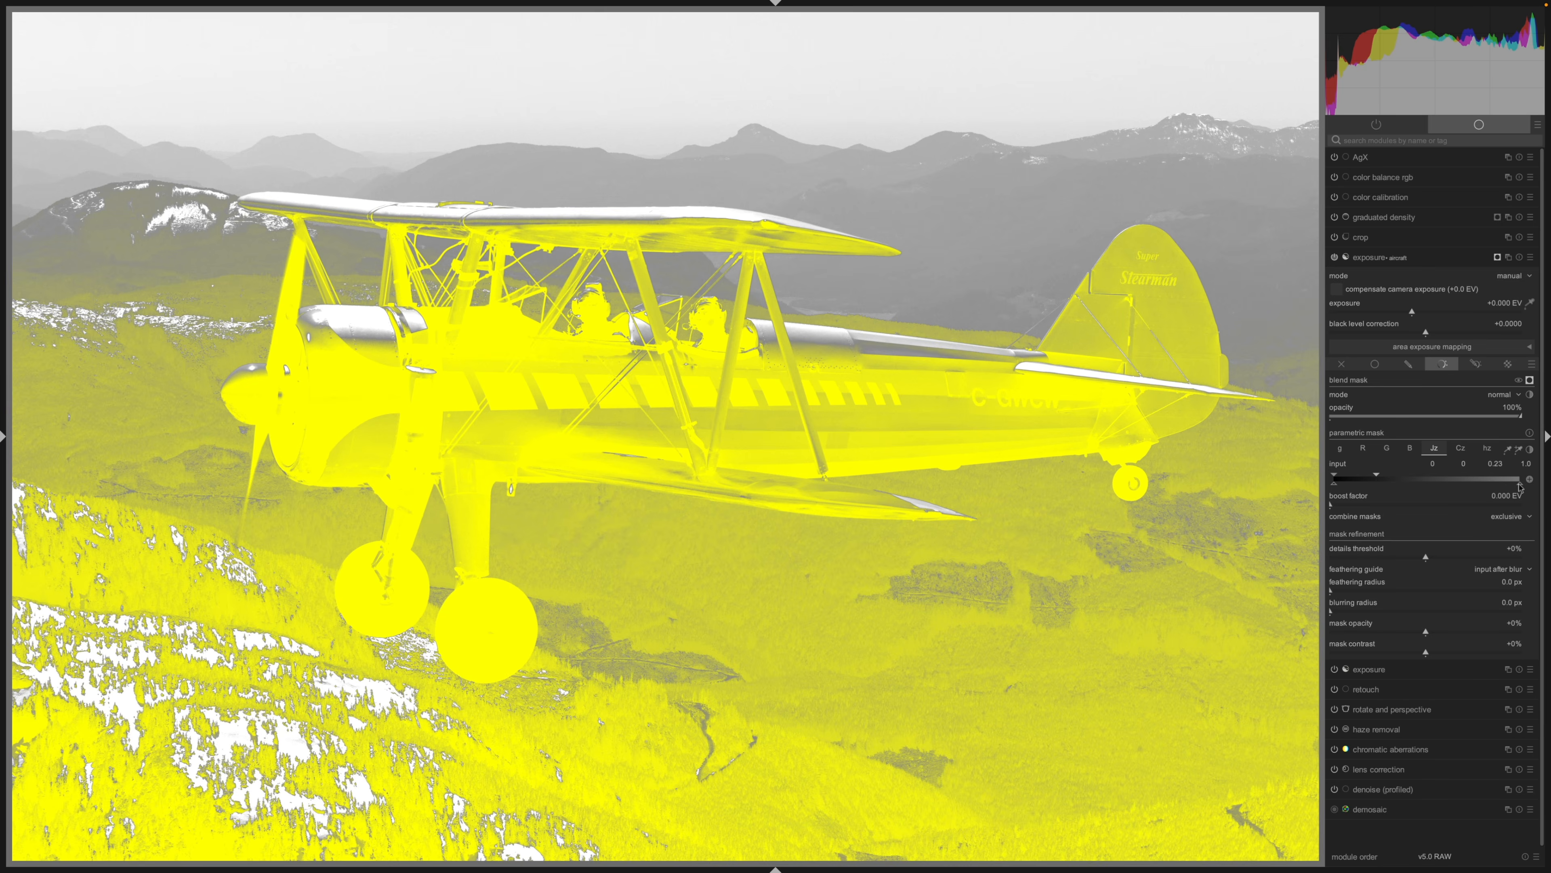
{"action": "left_click_drag", "start_coordinate": [1392, 489], "coordinate": [1420, 495]}
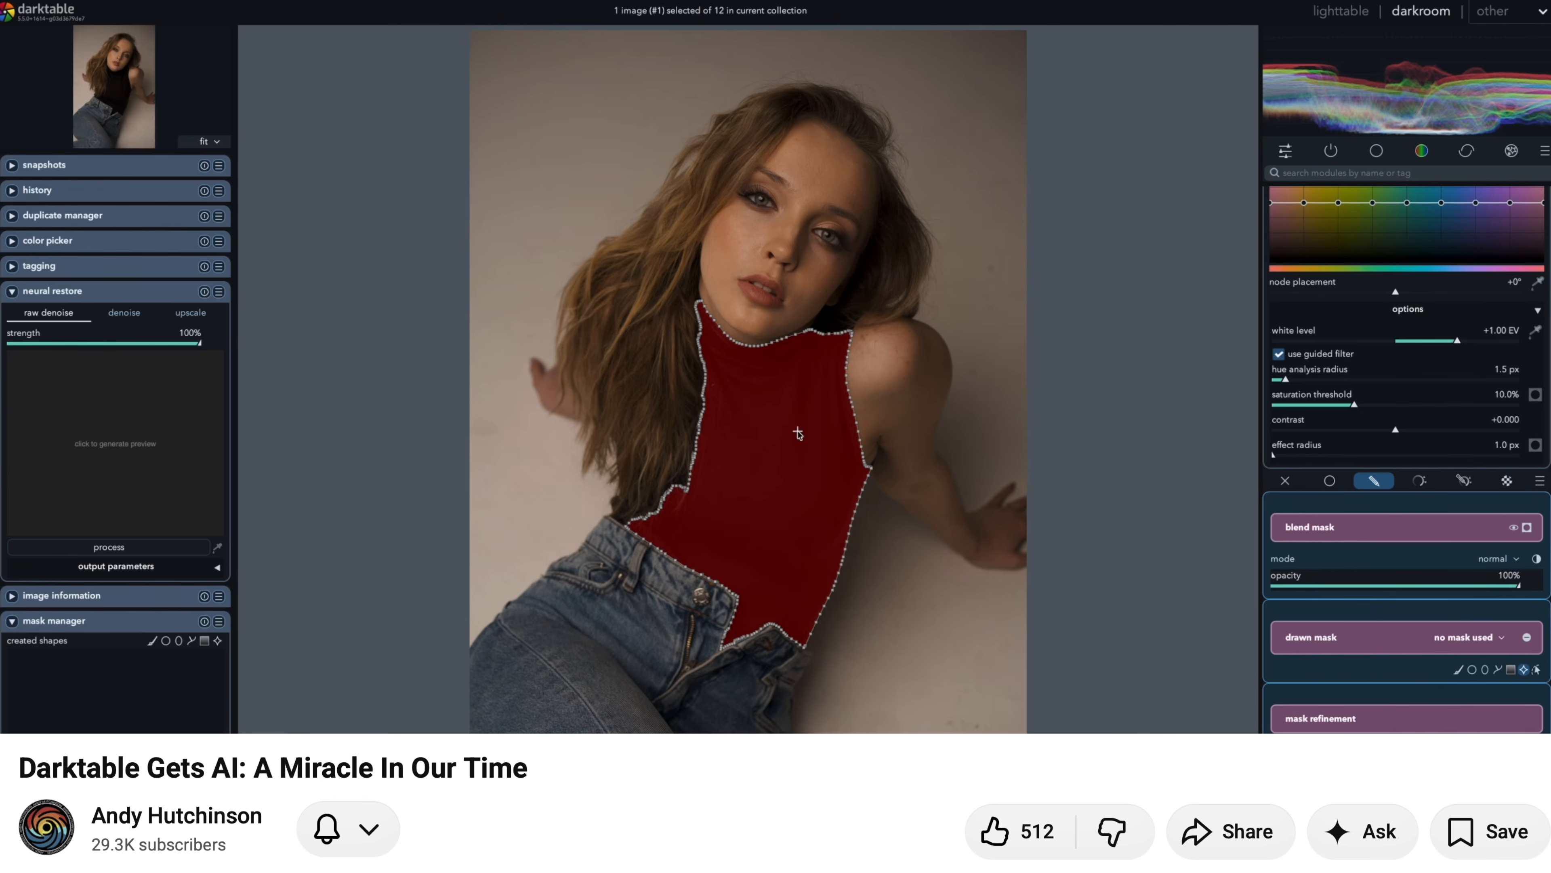
Examine the AI object mask on the portrait photos, checking its coverage around the face and hair at 200% zoom
{"action": "left_click", "coordinate": [813, 312]}
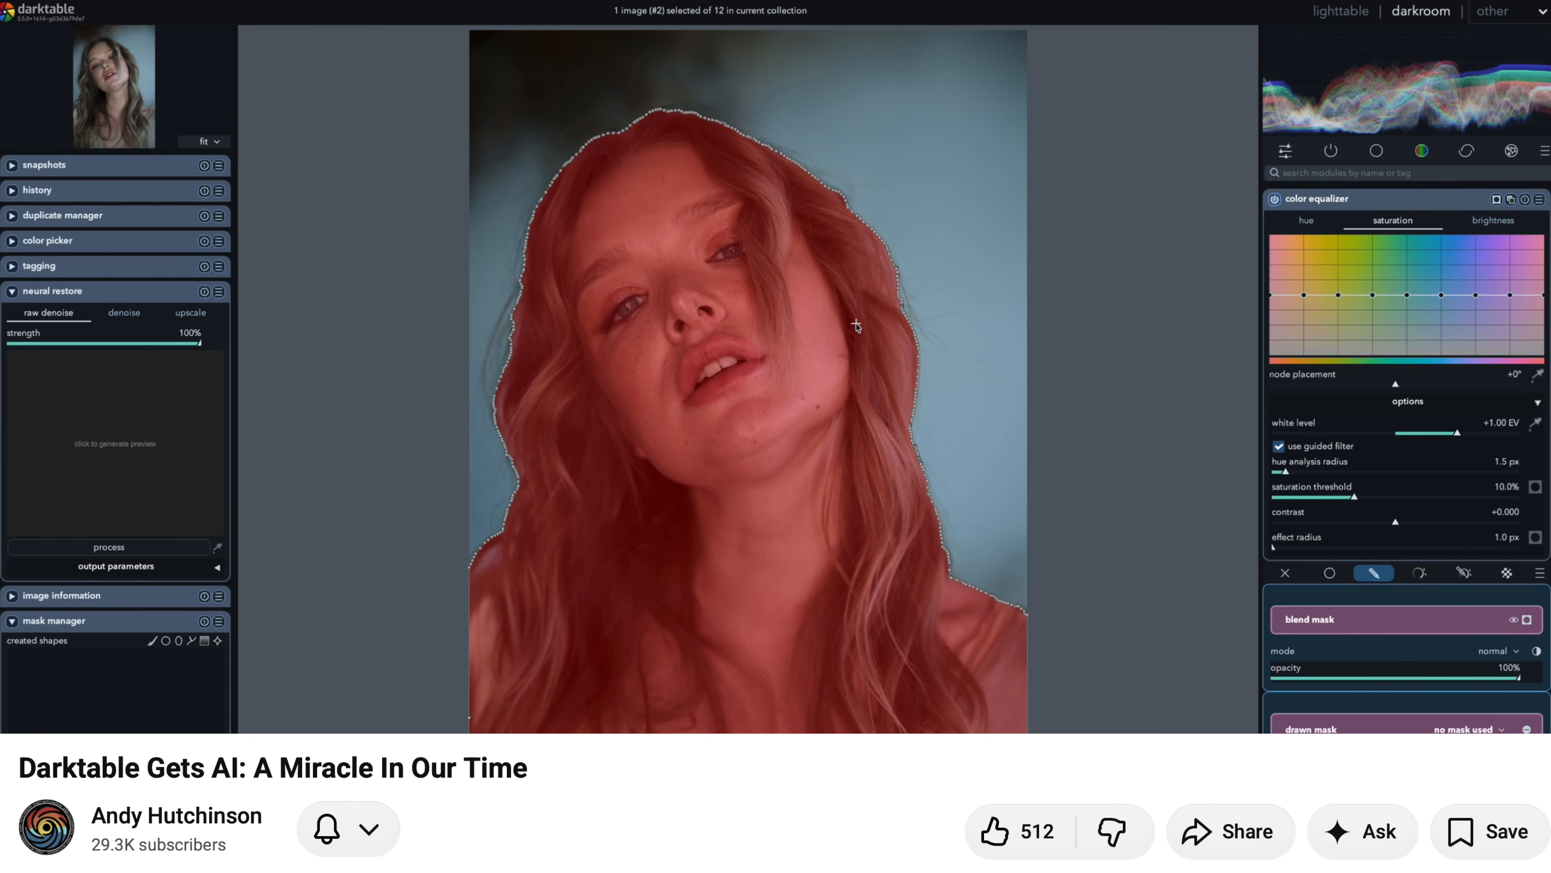
{"action": "left_click", "coordinate": [205, 142]}
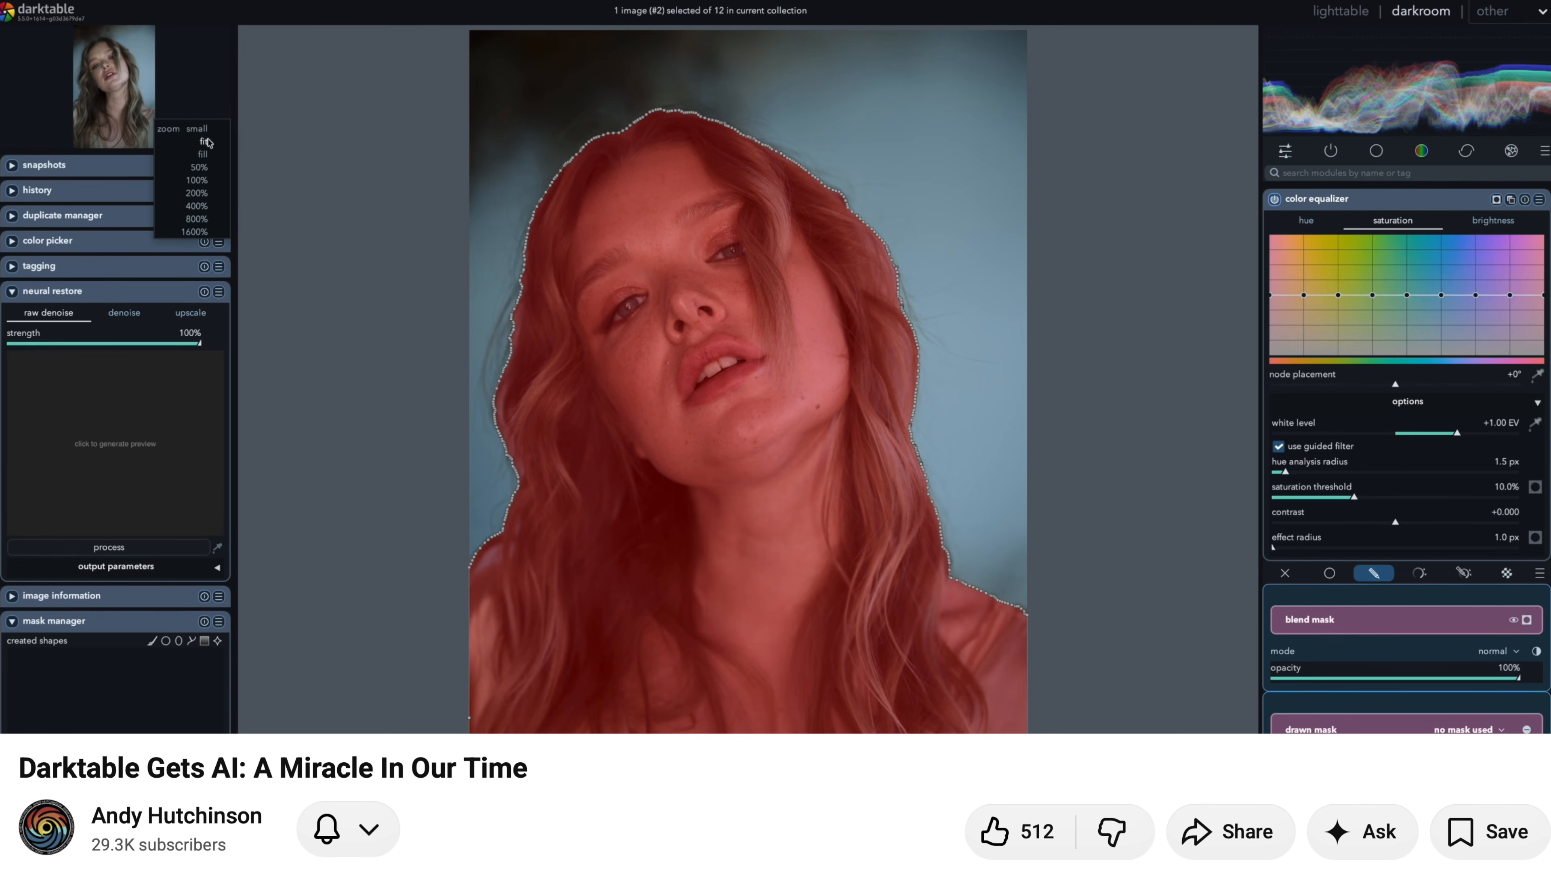
{"action": "left_click", "coordinate": [197, 192]}
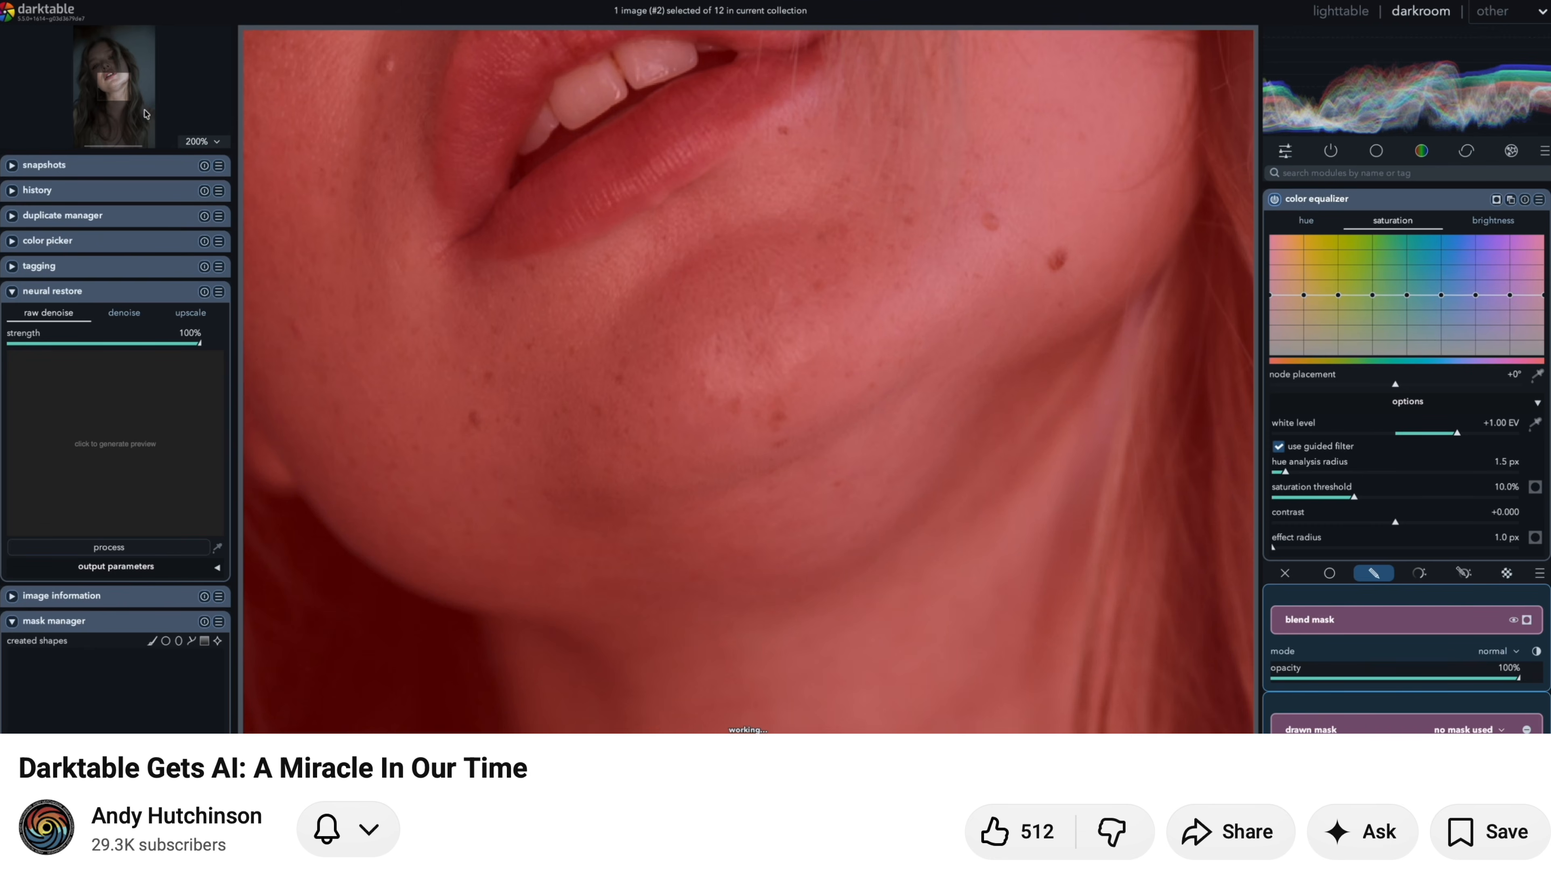
{"action": "left_click_drag", "start_coordinate": [121, 95], "coordinate": [134, 64]}
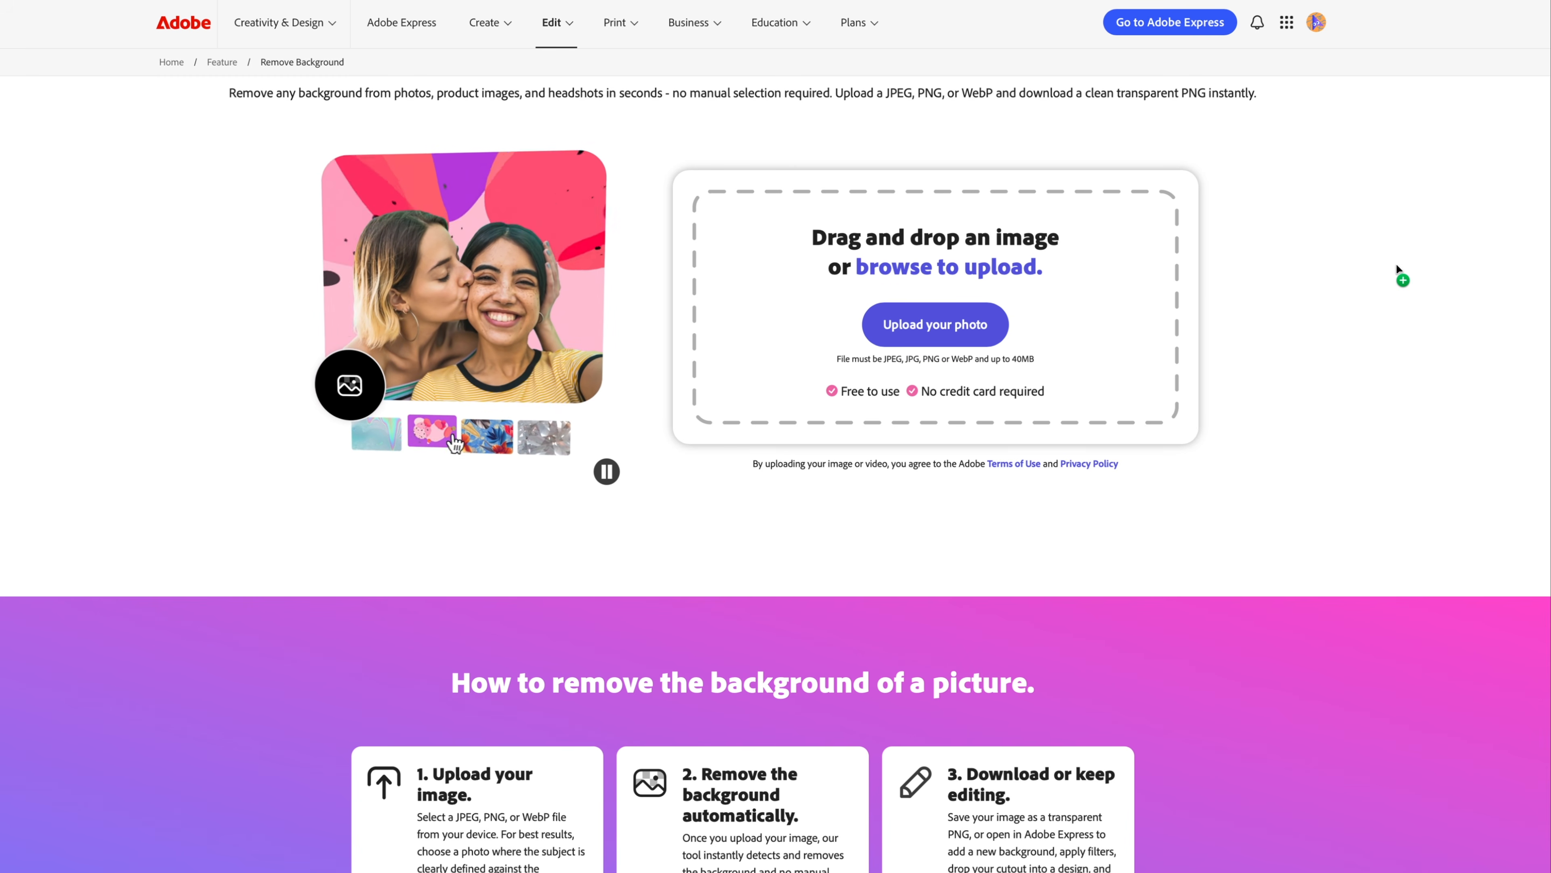
Upload the biplane photo to Adobe Express's background remover and download the cutout as a transparent PNG
{"action": "left_click_drag", "start_coordinate": [1397, 265], "coordinate": [940, 330]}
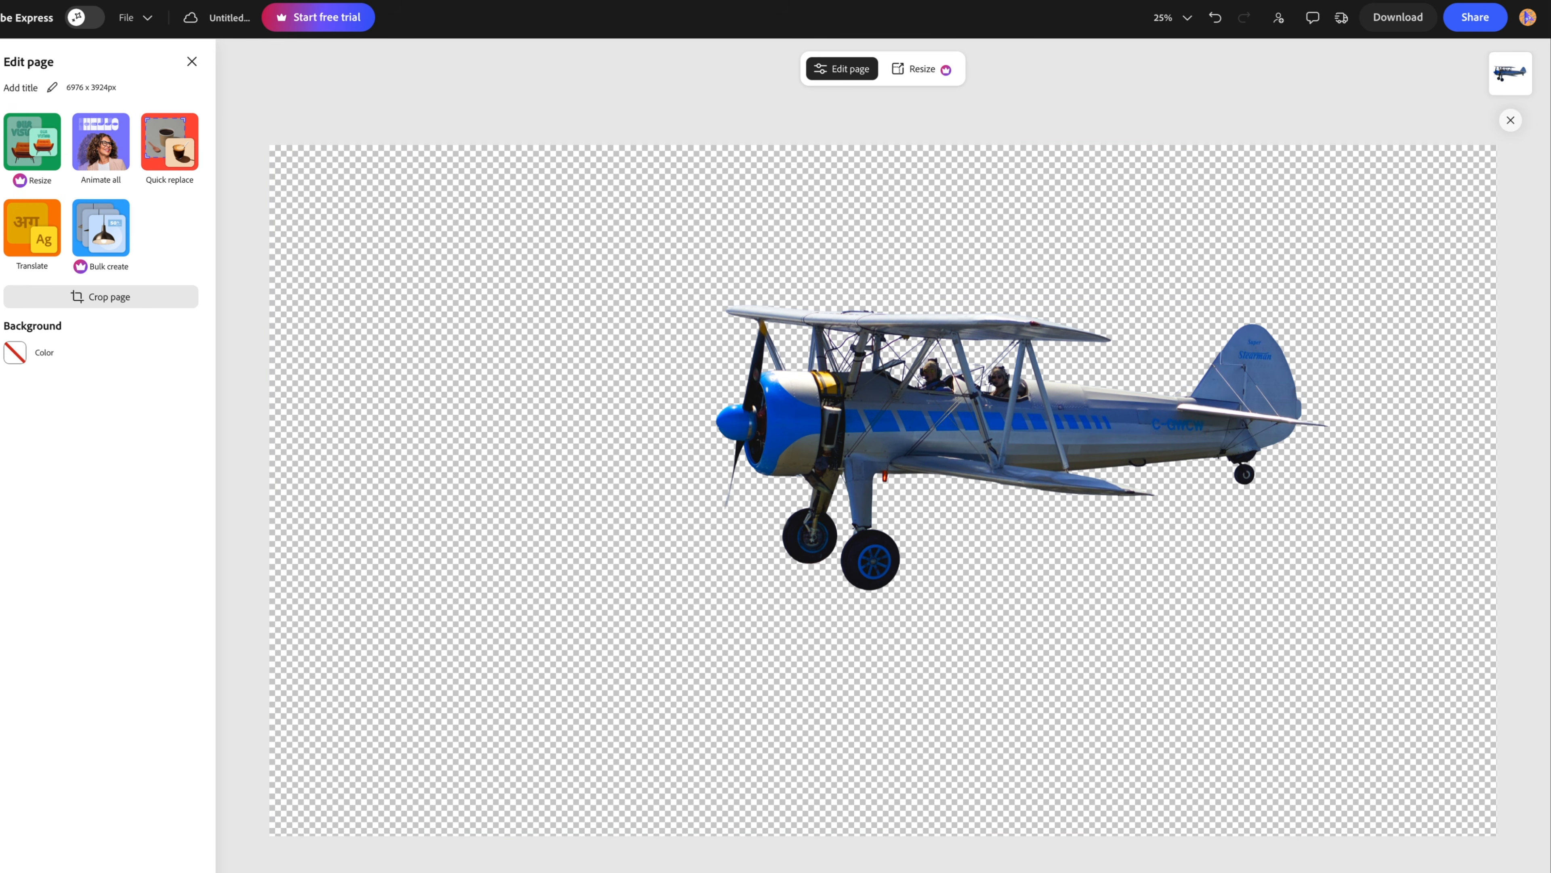
{"action": "left_click", "coordinate": [1391, 20]}
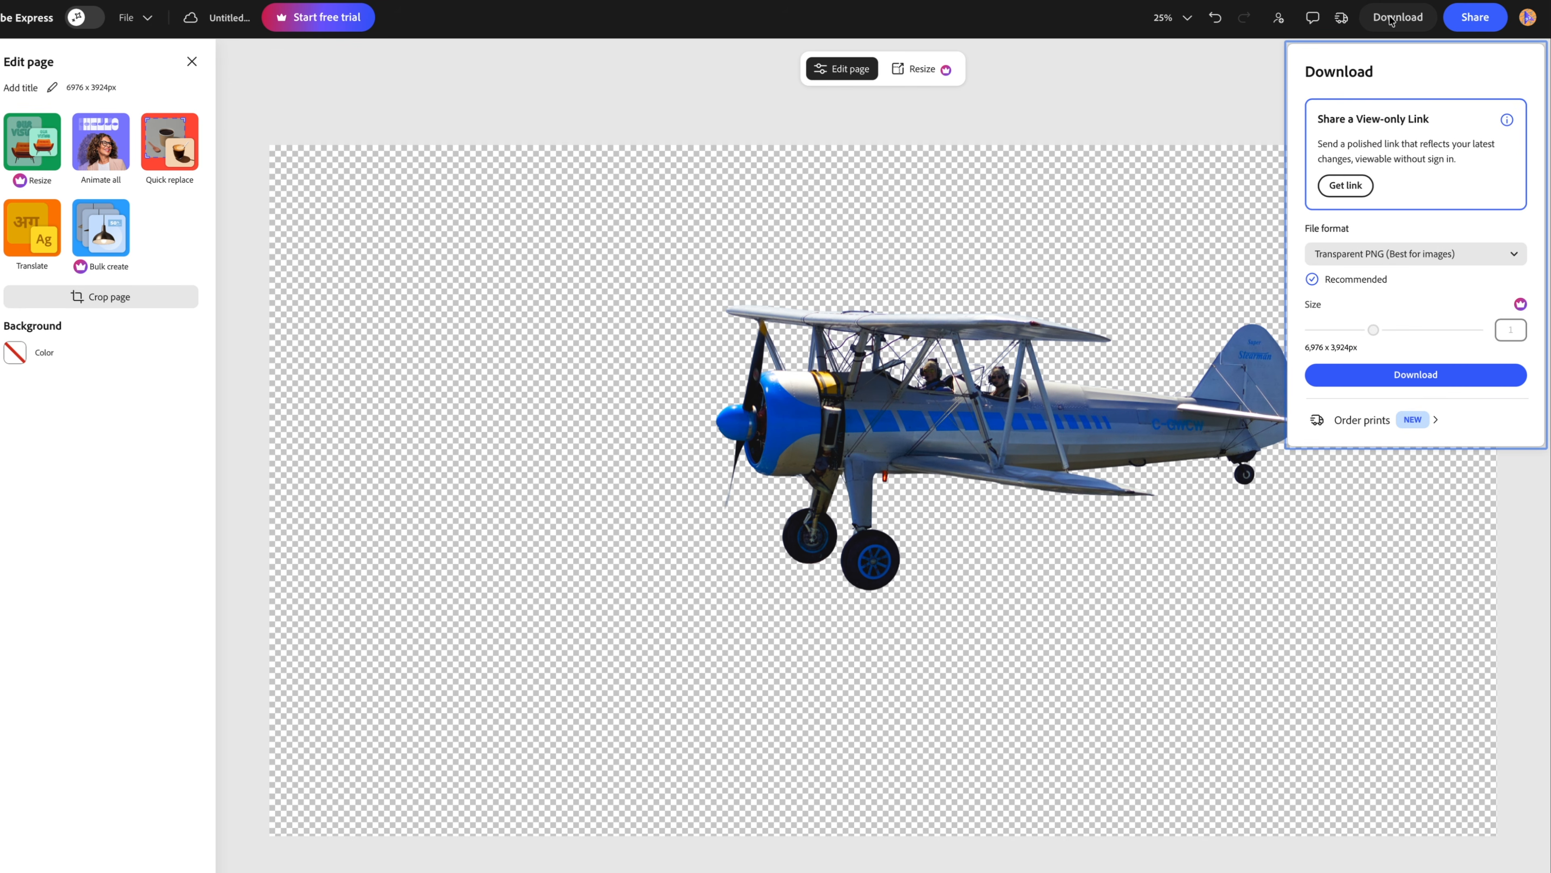
{"action": "left_click", "coordinate": [1428, 379]}
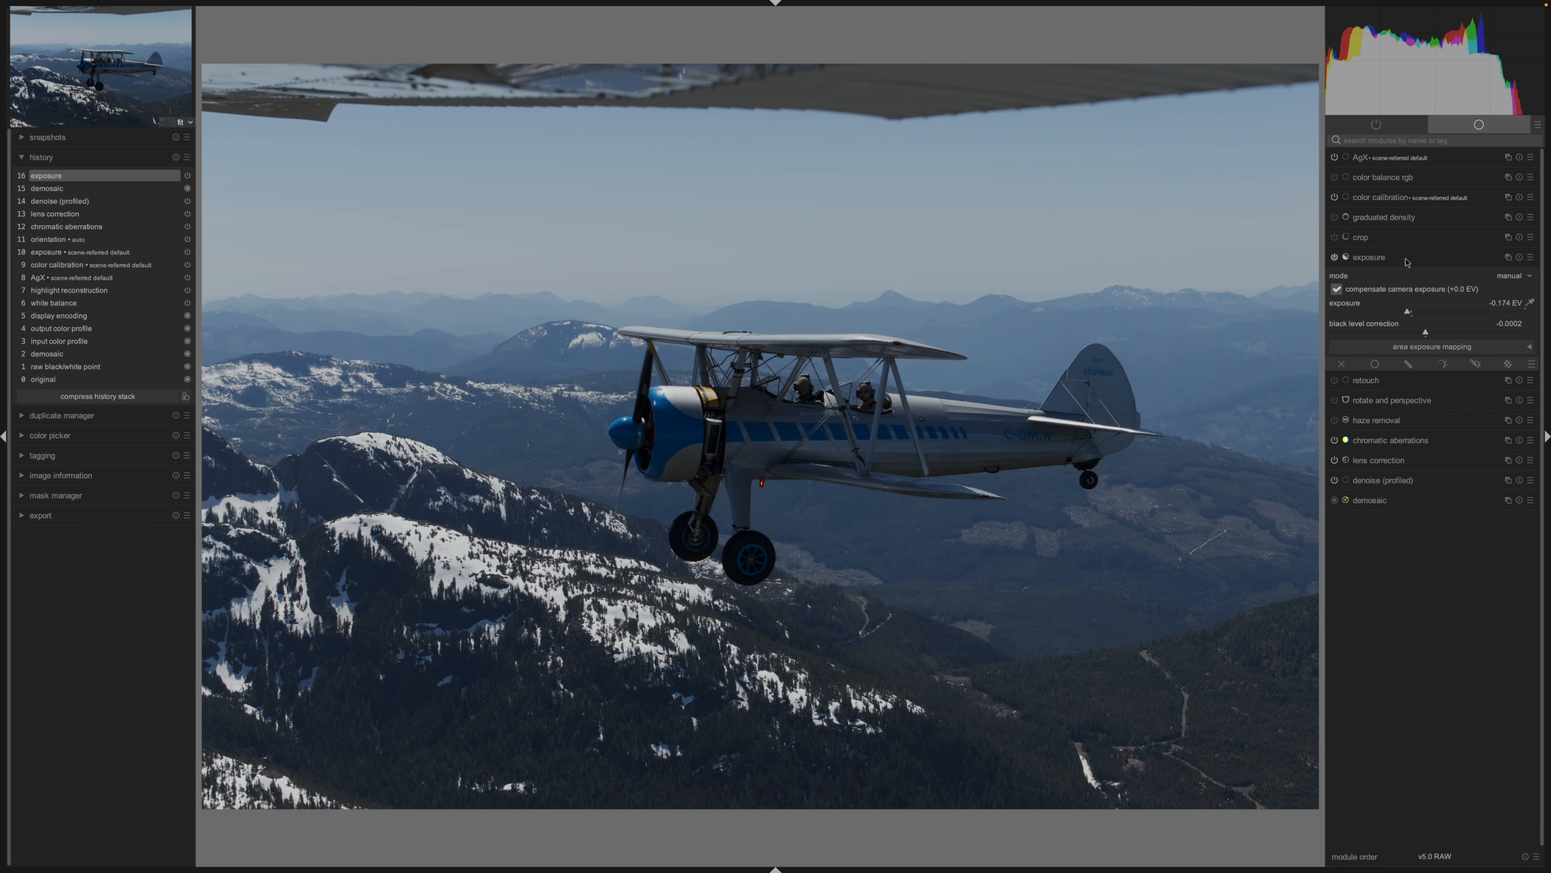
Sample a large area covering the biplane and its surroundings with the exposure module's picker to set the exposure
{"action": "left_click", "coordinate": [1530, 303]}
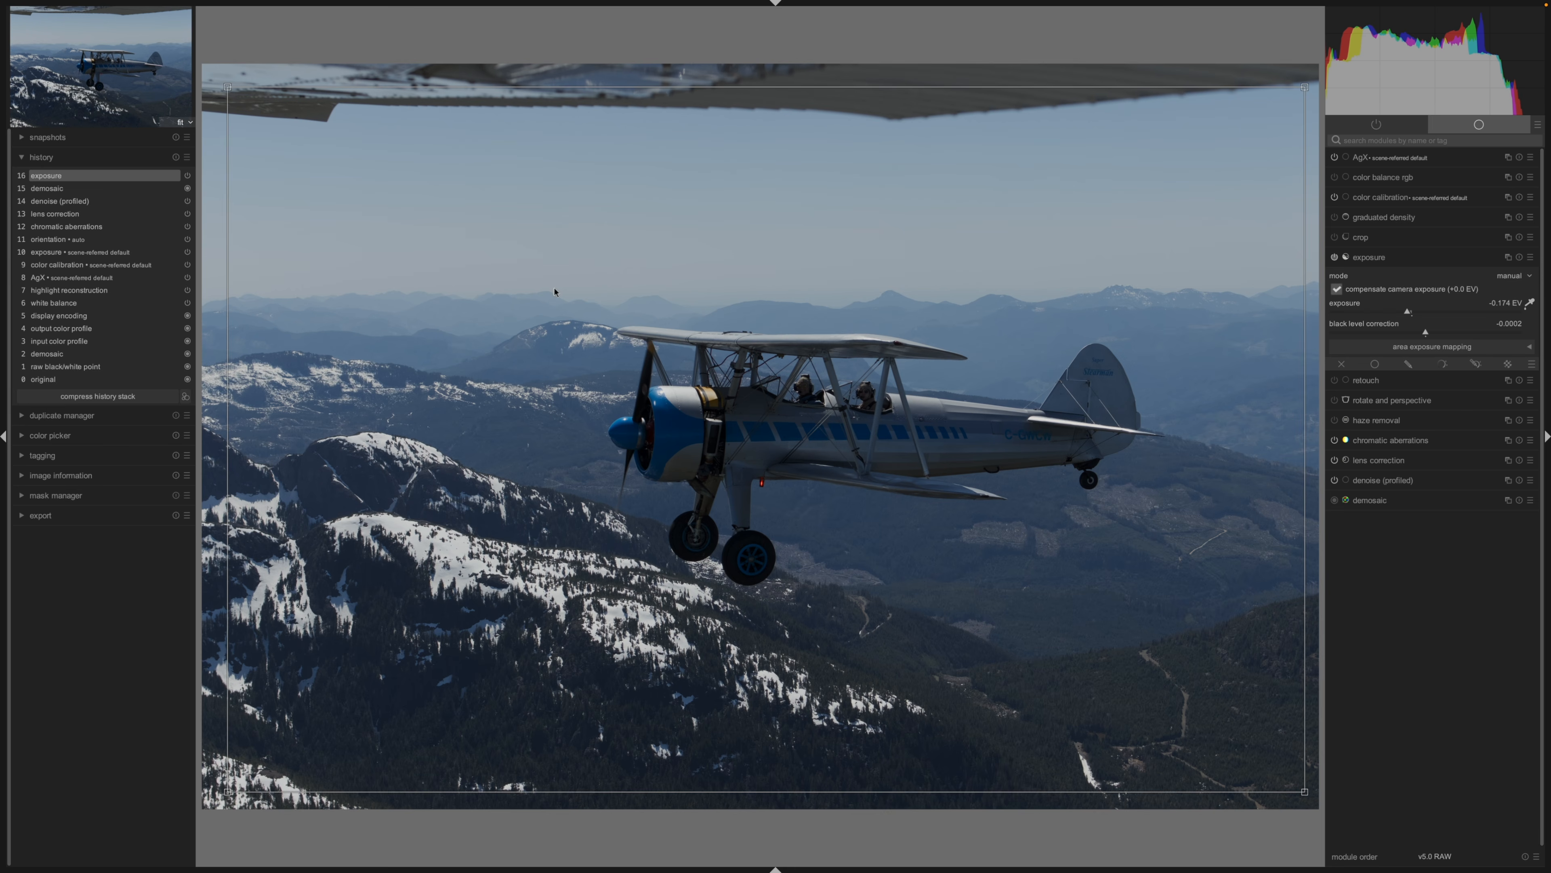
{"action": "left_click_drag", "start_coordinate": [554, 292], "coordinate": [1201, 602]}
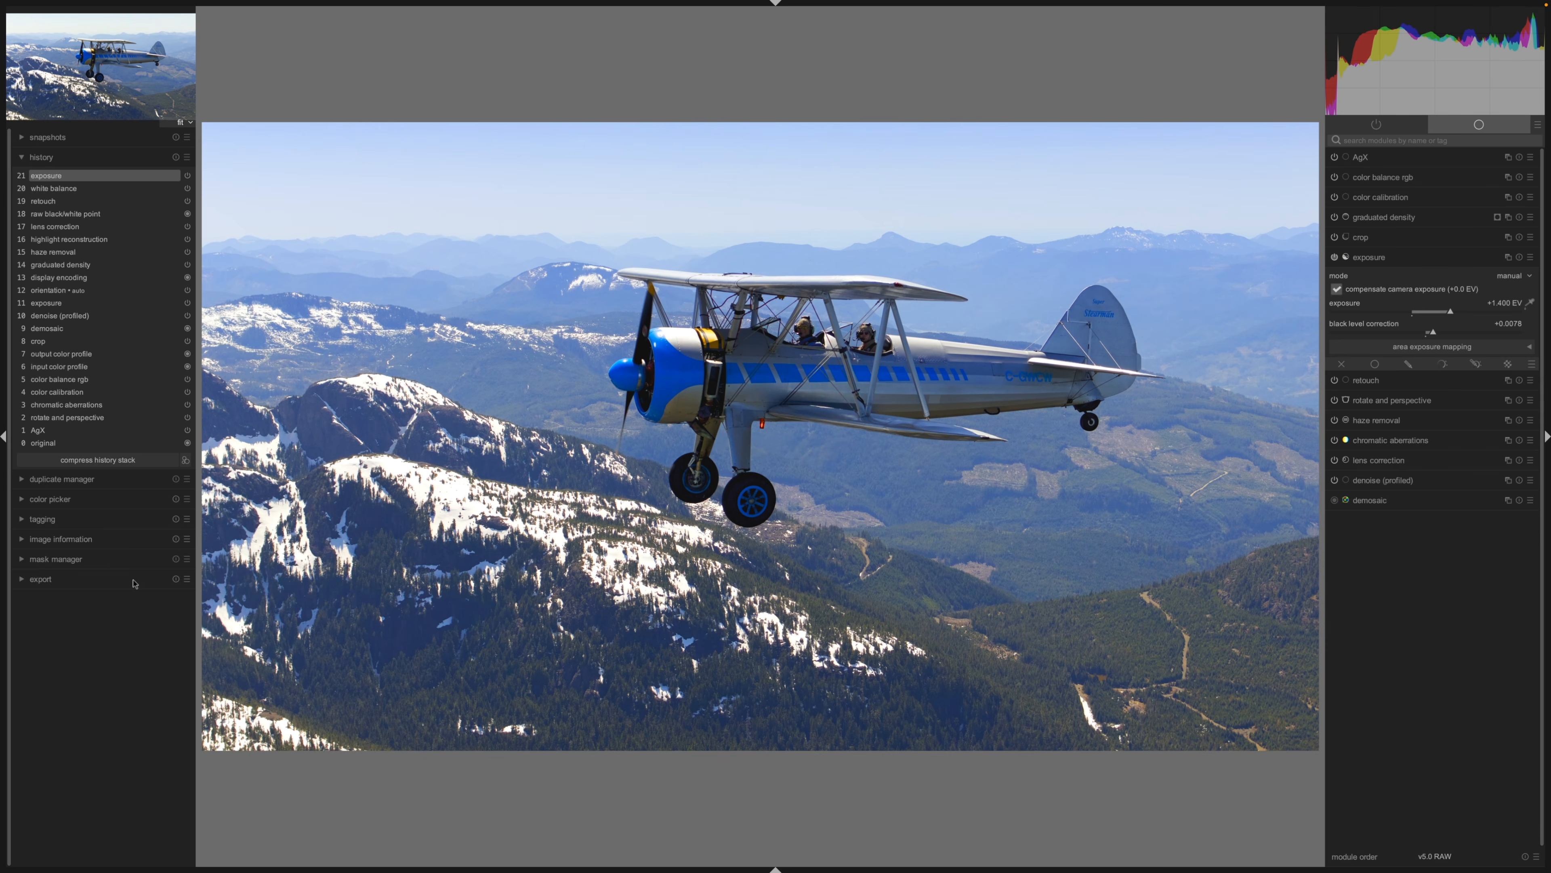
Export the edited biplane photo to the Desktop as an 8-bit JPEG at quality 100
{"action": "left_click", "coordinate": [135, 581]}
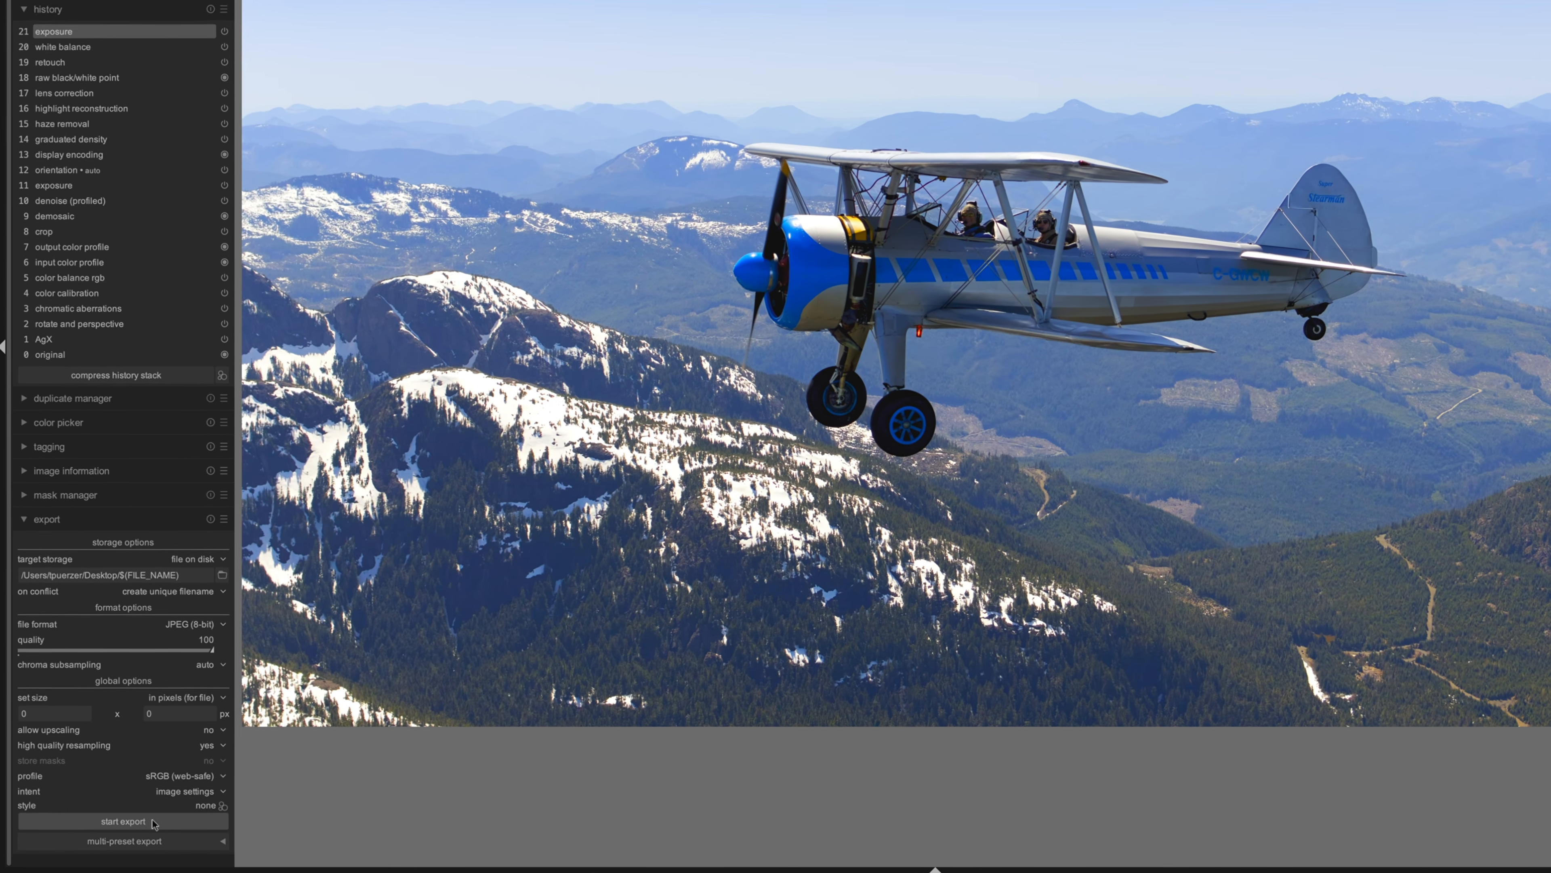
{"action": "left_click", "coordinate": [136, 827]}
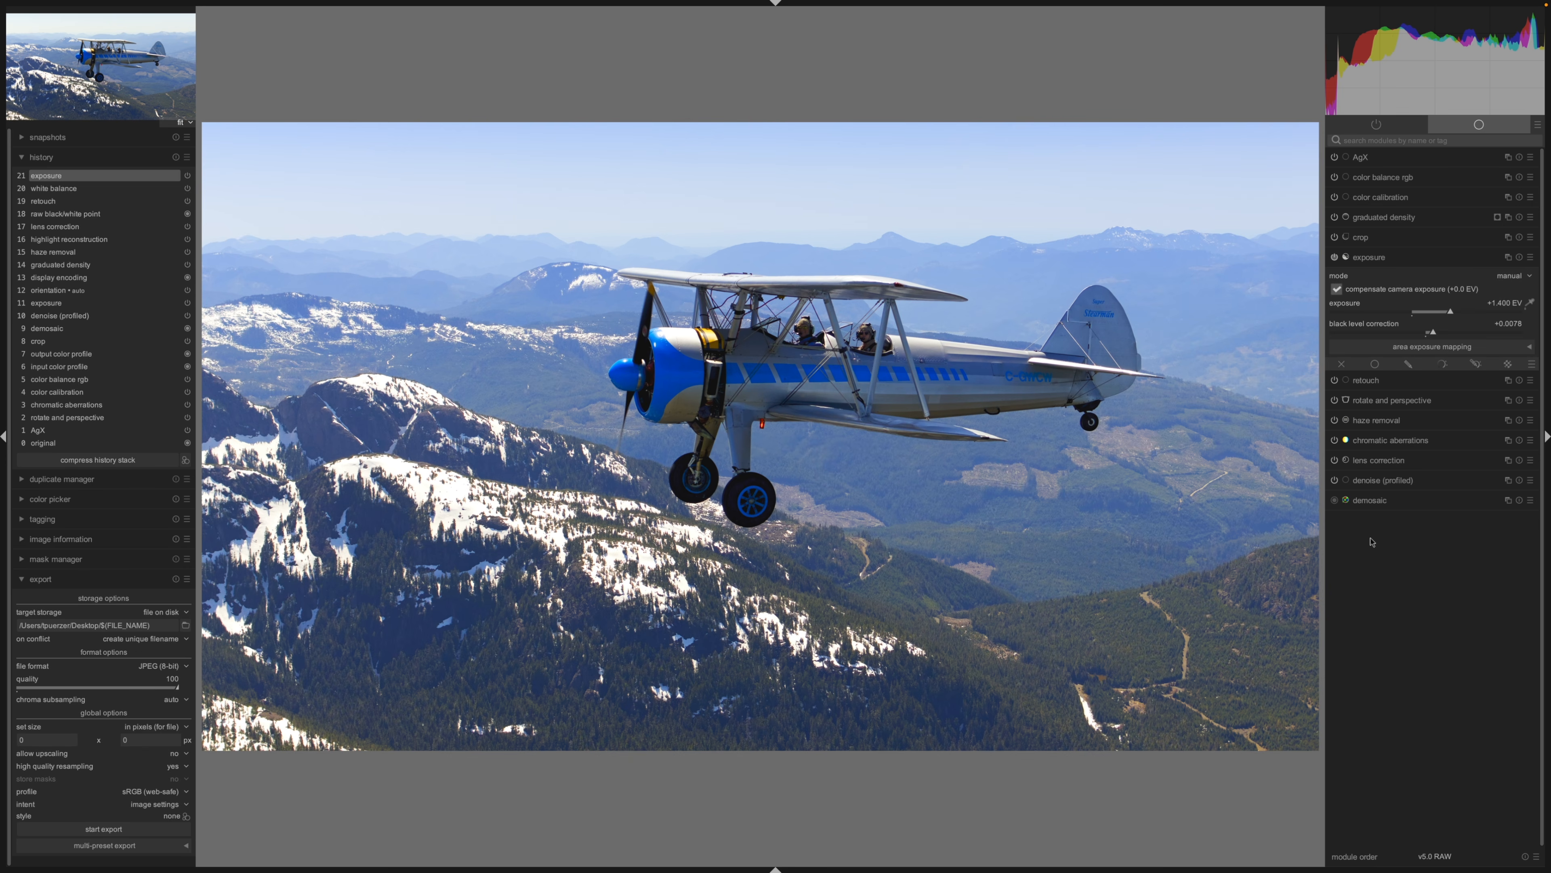
Set the exposure to +2.400 EV and export this brighter version of the biplane photo as a JPEG
{"action": "right_click", "coordinate": [1504, 305]}
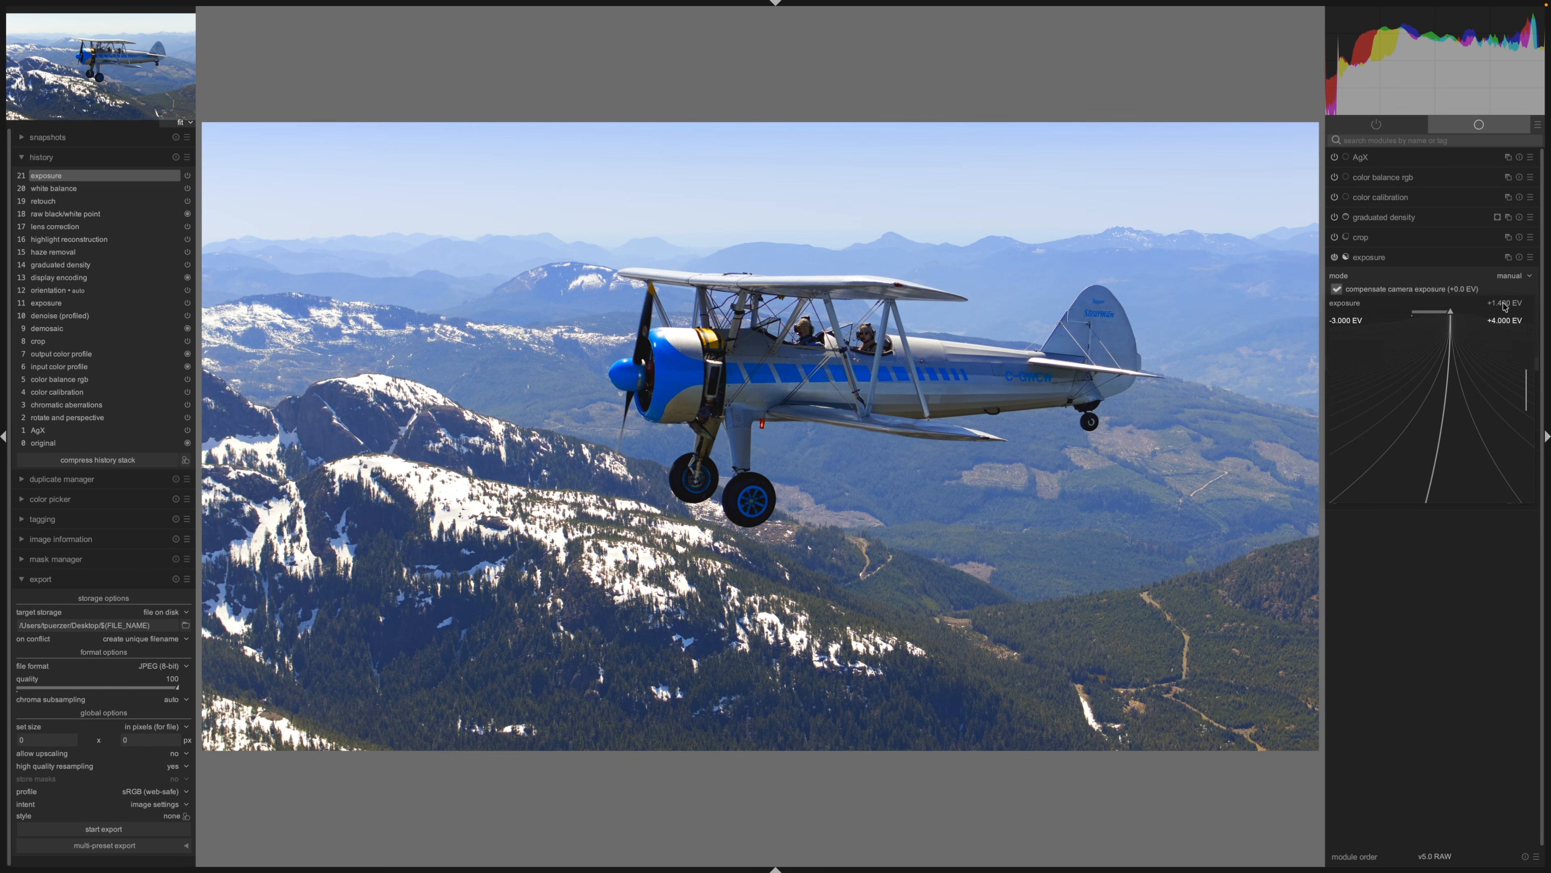
{"action": "type", "text": "2.4"}
{"action": "key", "text": "Return"}
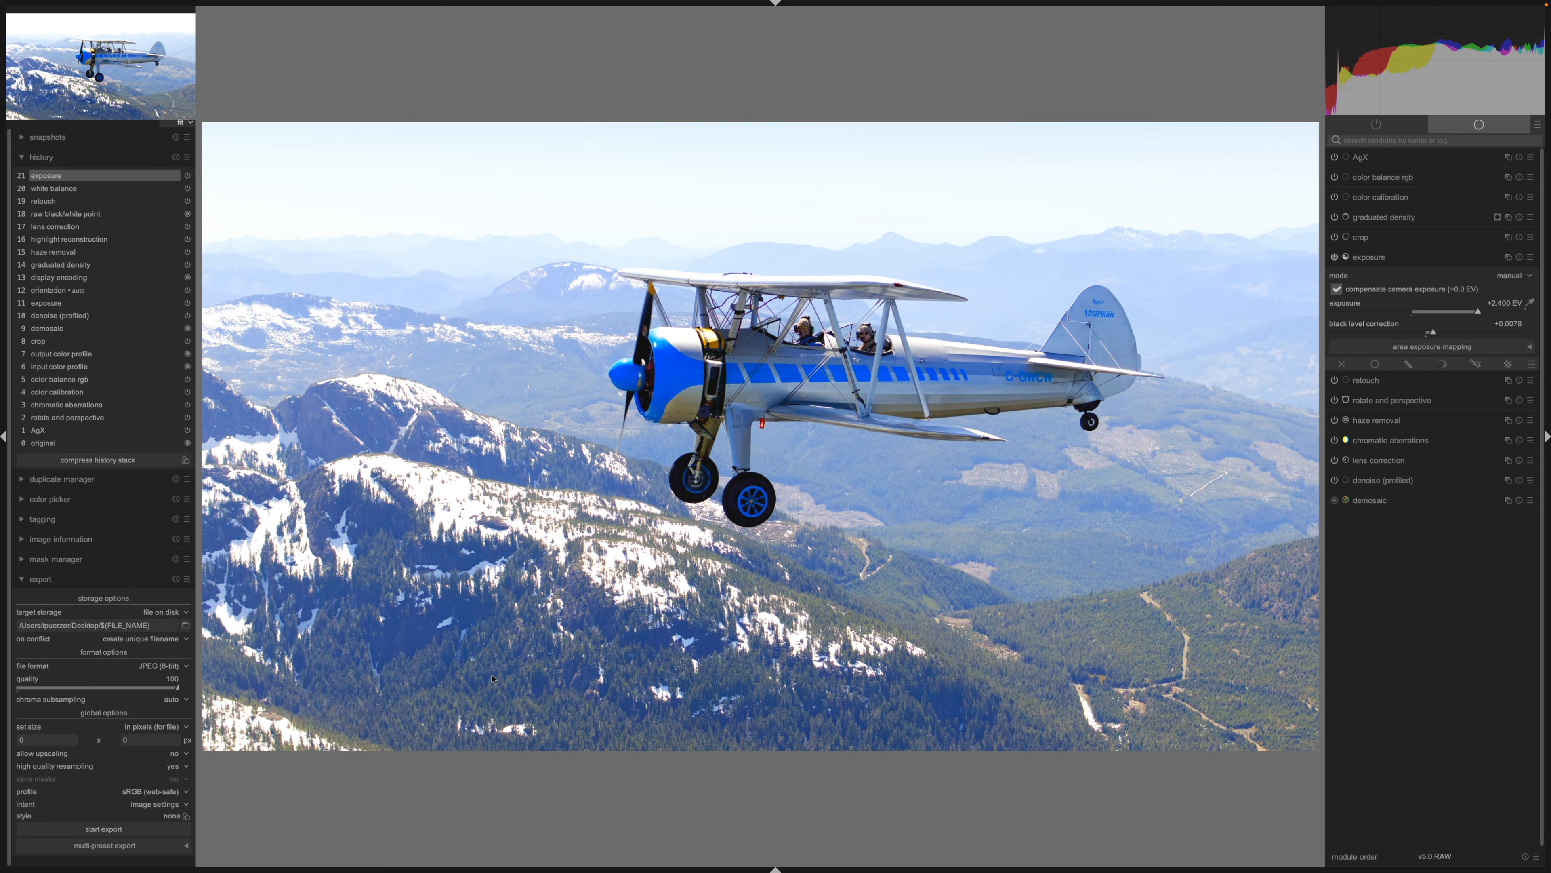
{"action": "left_click", "coordinate": [123, 831]}
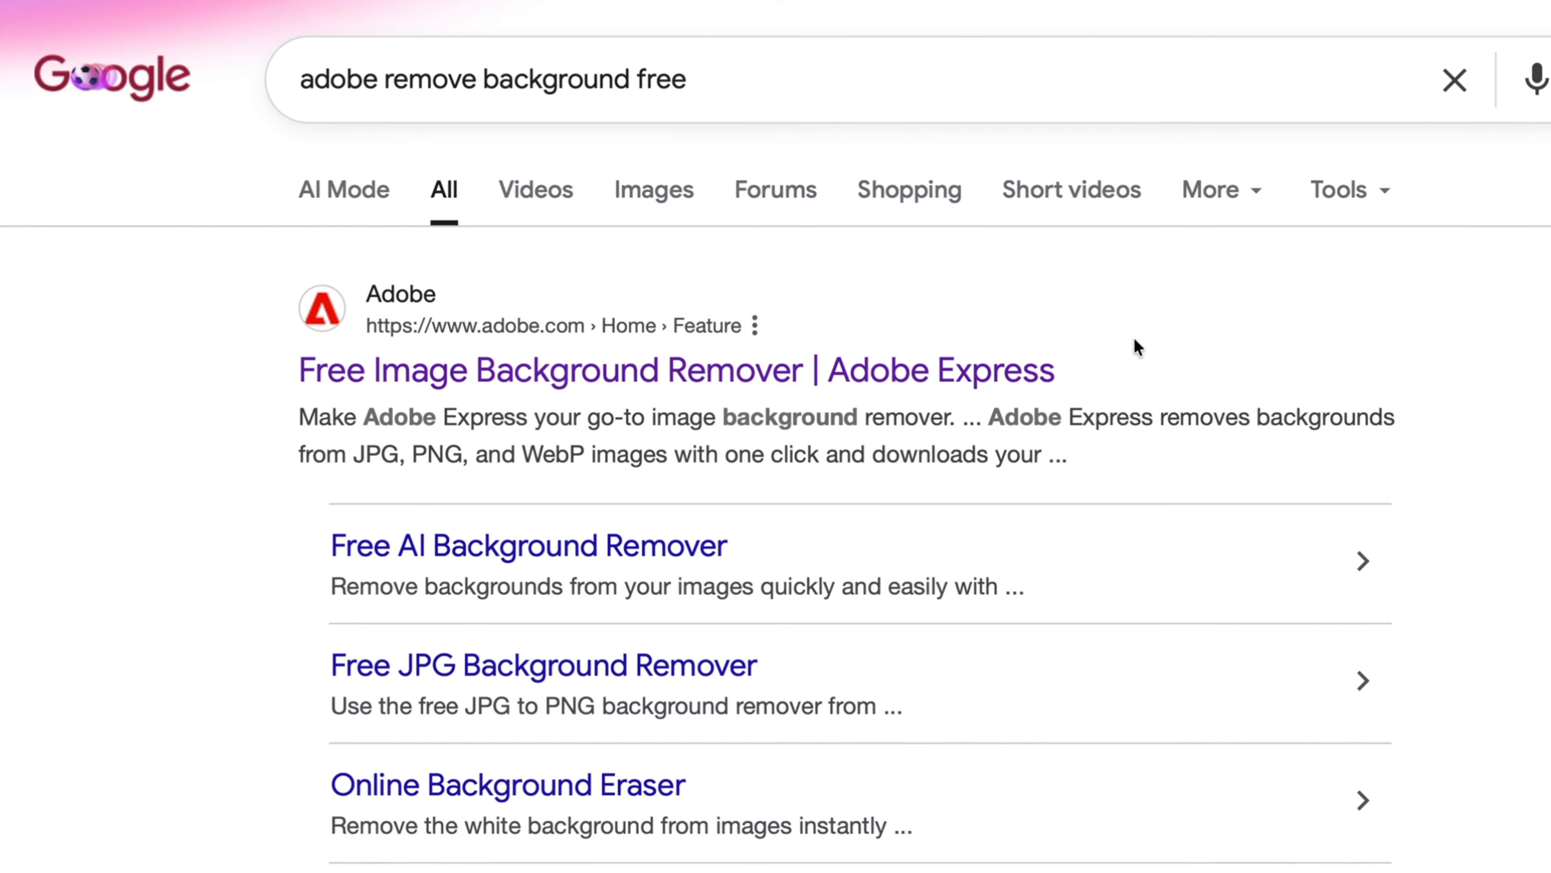
Remove the background from R7__4318_+1stop.jpg with Adobe Express's Free Image Background Remover and download the cutout
{"action": "left_click", "coordinate": [1019, 385]}
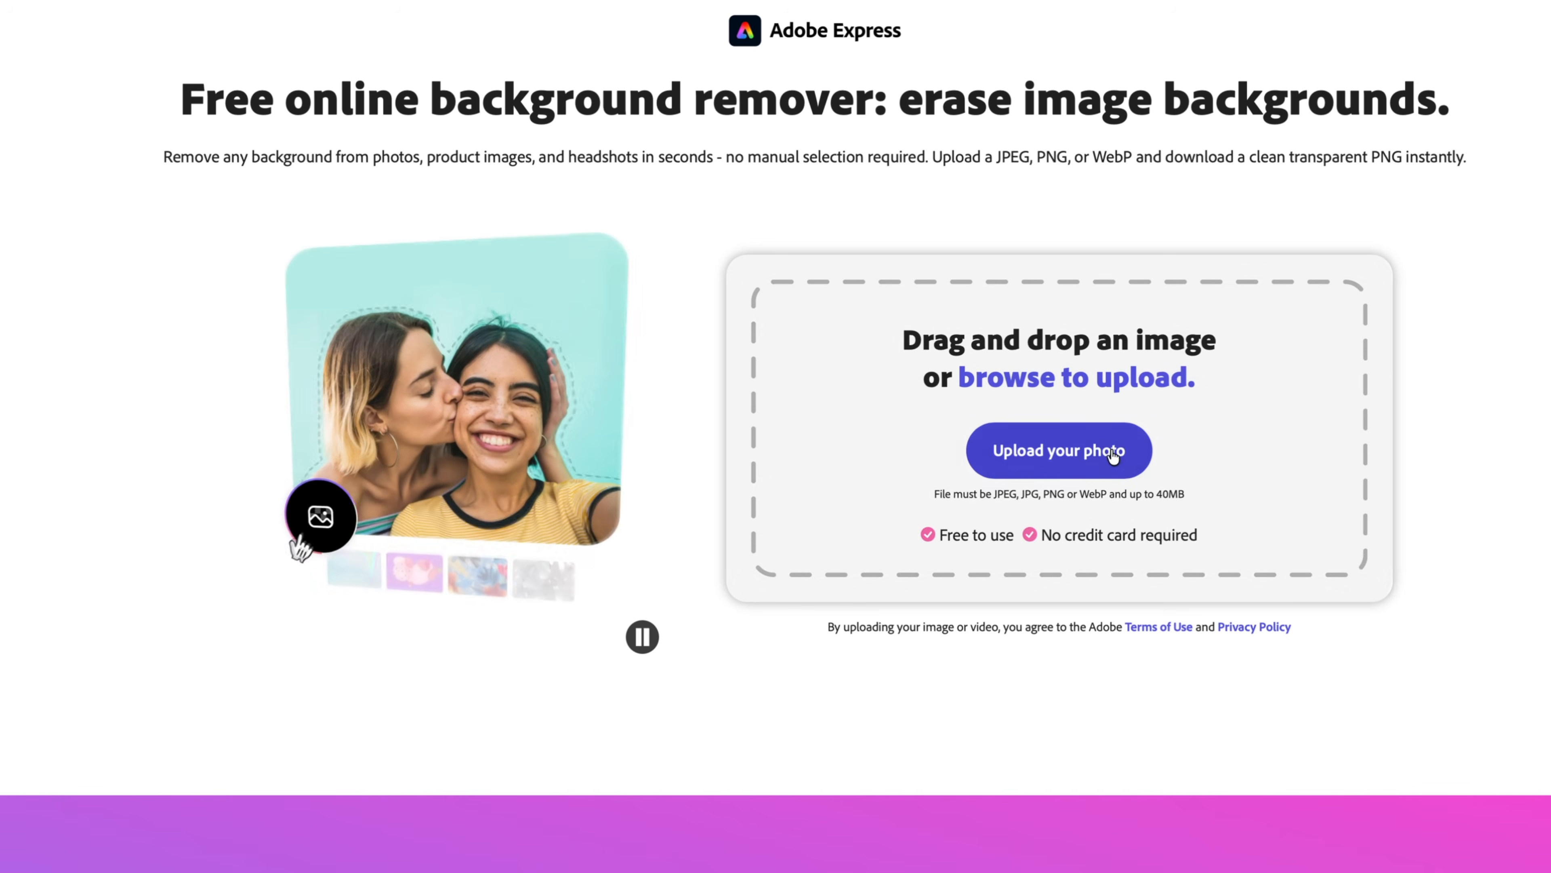
{"action": "left_click", "coordinate": [1098, 462]}
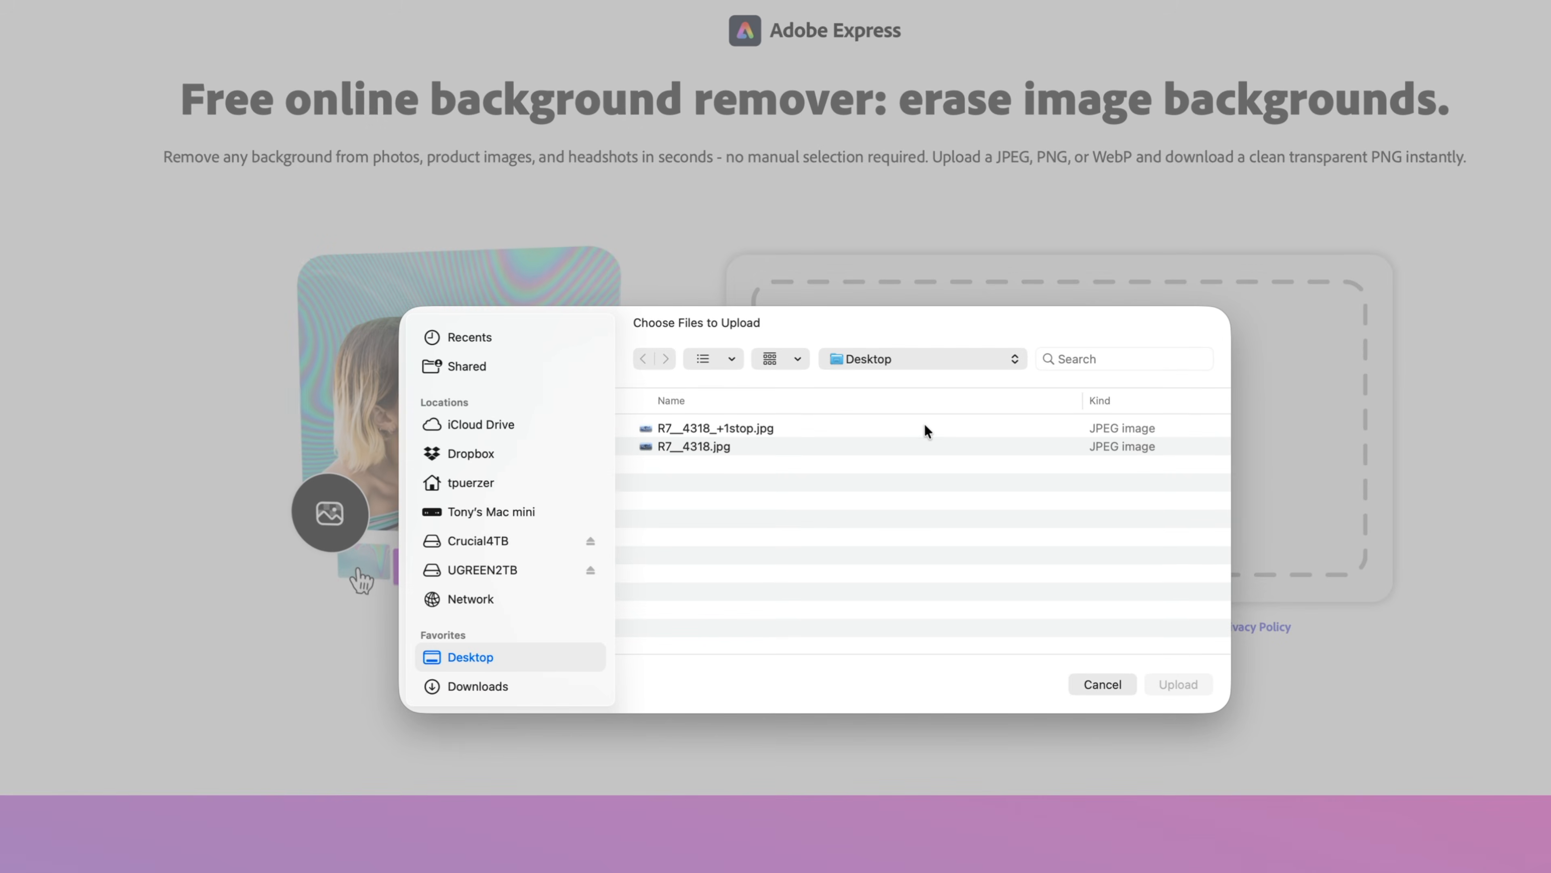
{"action": "left_click", "coordinate": [924, 424]}
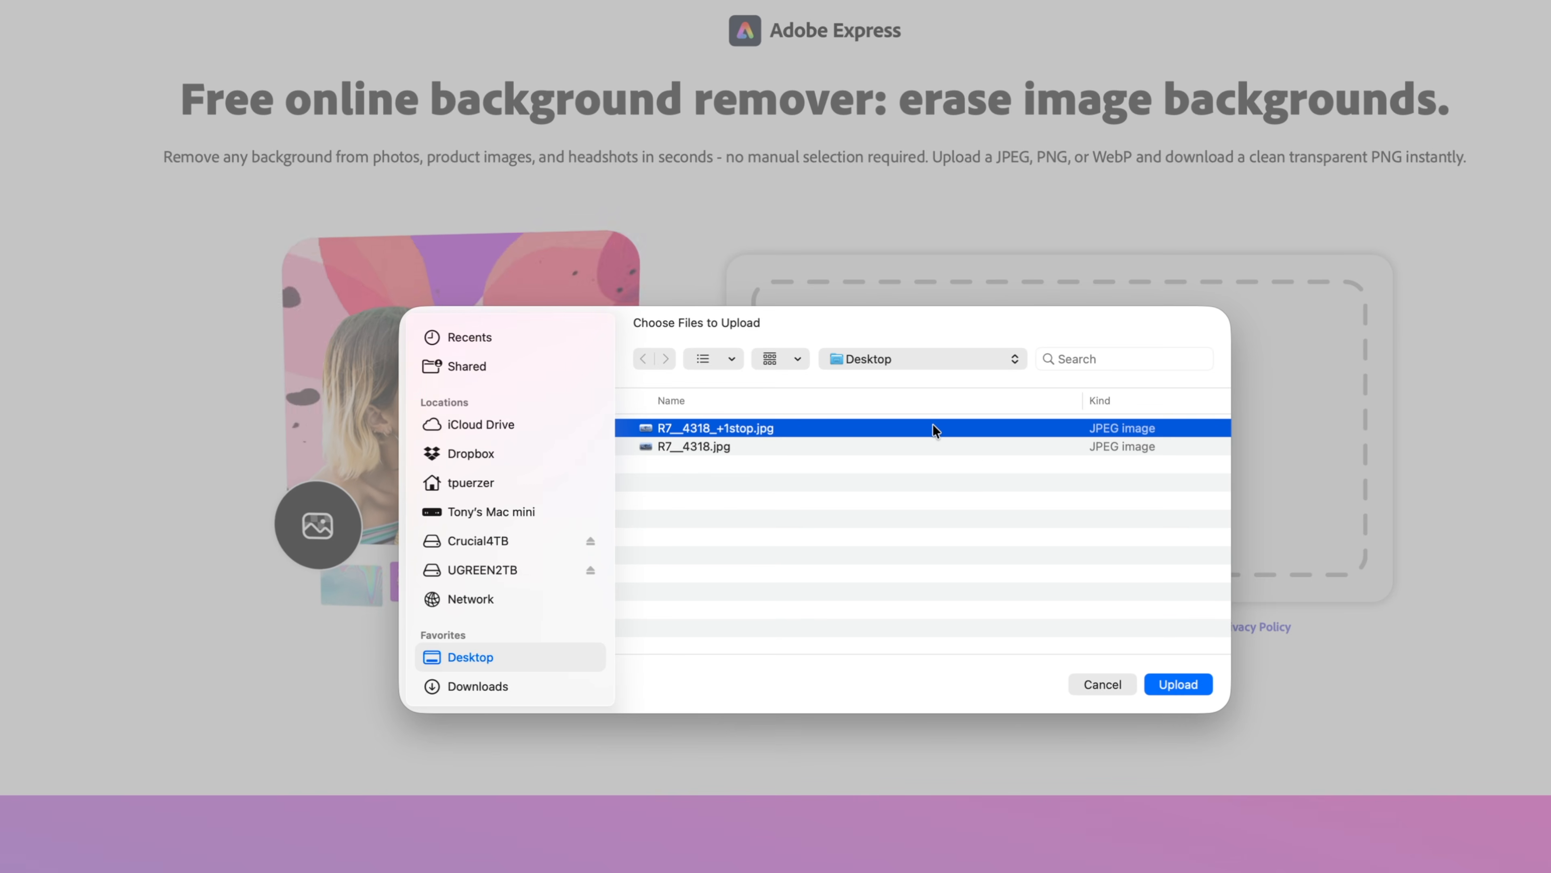
{"action": "left_click", "coordinate": [1177, 685]}
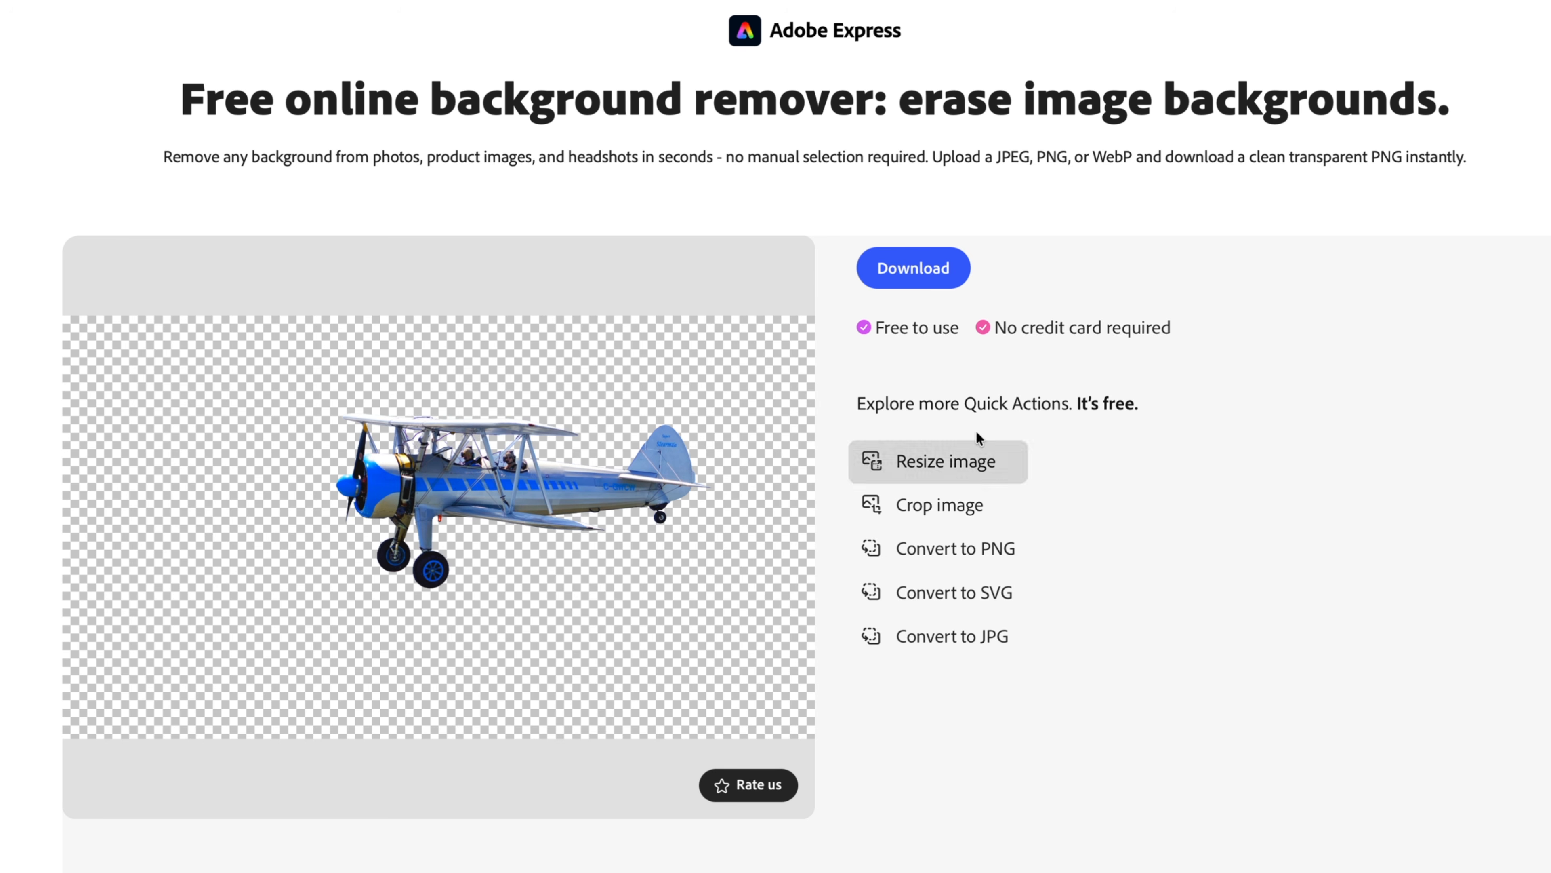
{"action": "left_click", "coordinate": [891, 264]}
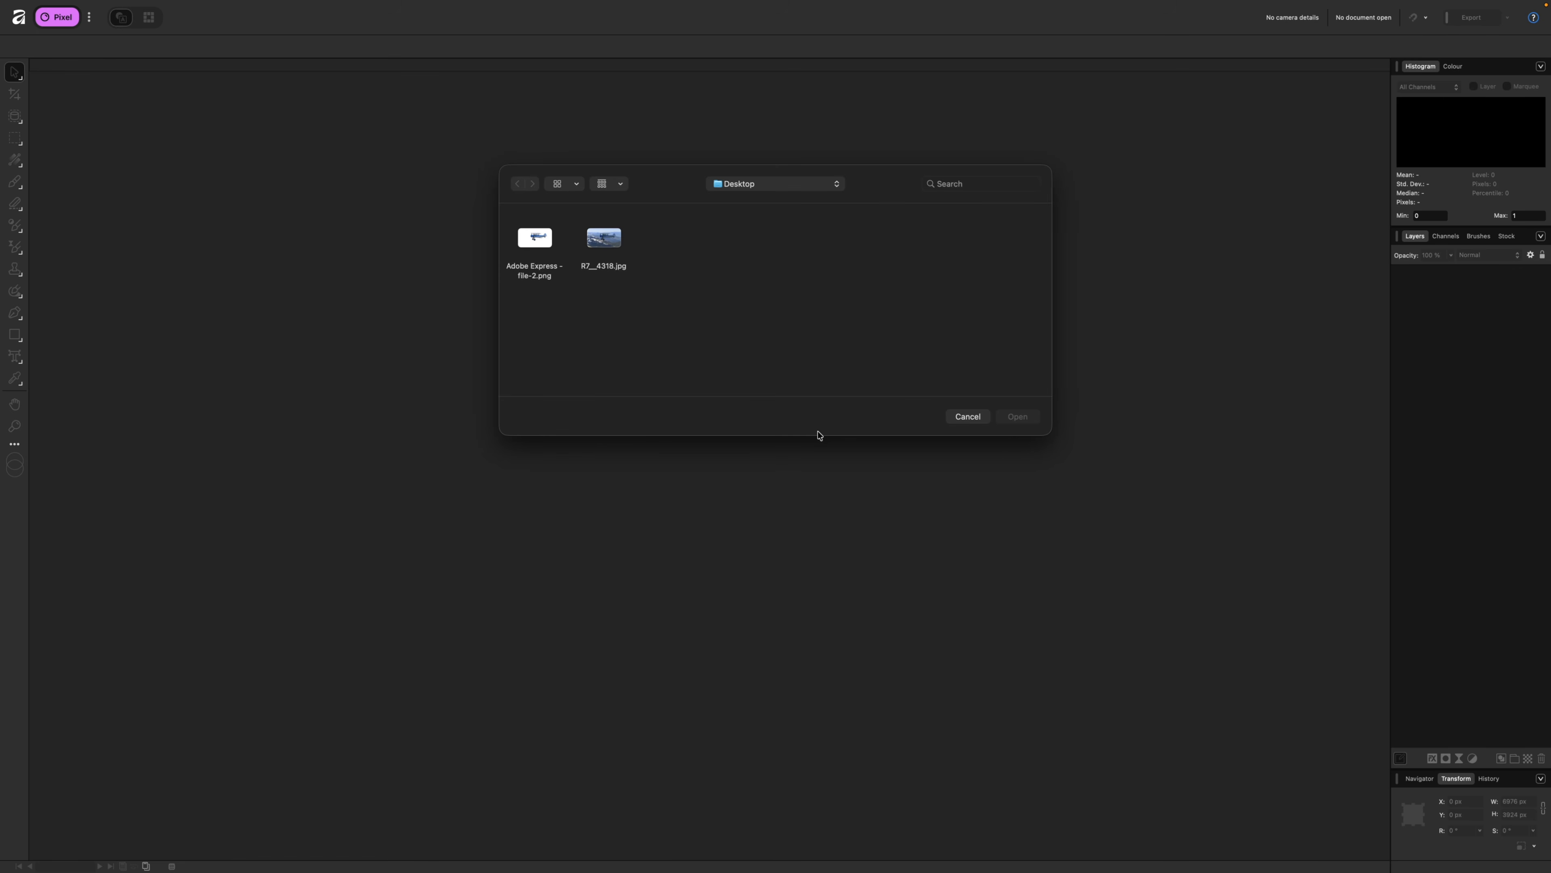
Open R7__4318.jpg and the cutout file Adobe Express - file-2.png from the Desktop as separate documents
{"action": "double_click", "coordinate": [604, 240]}
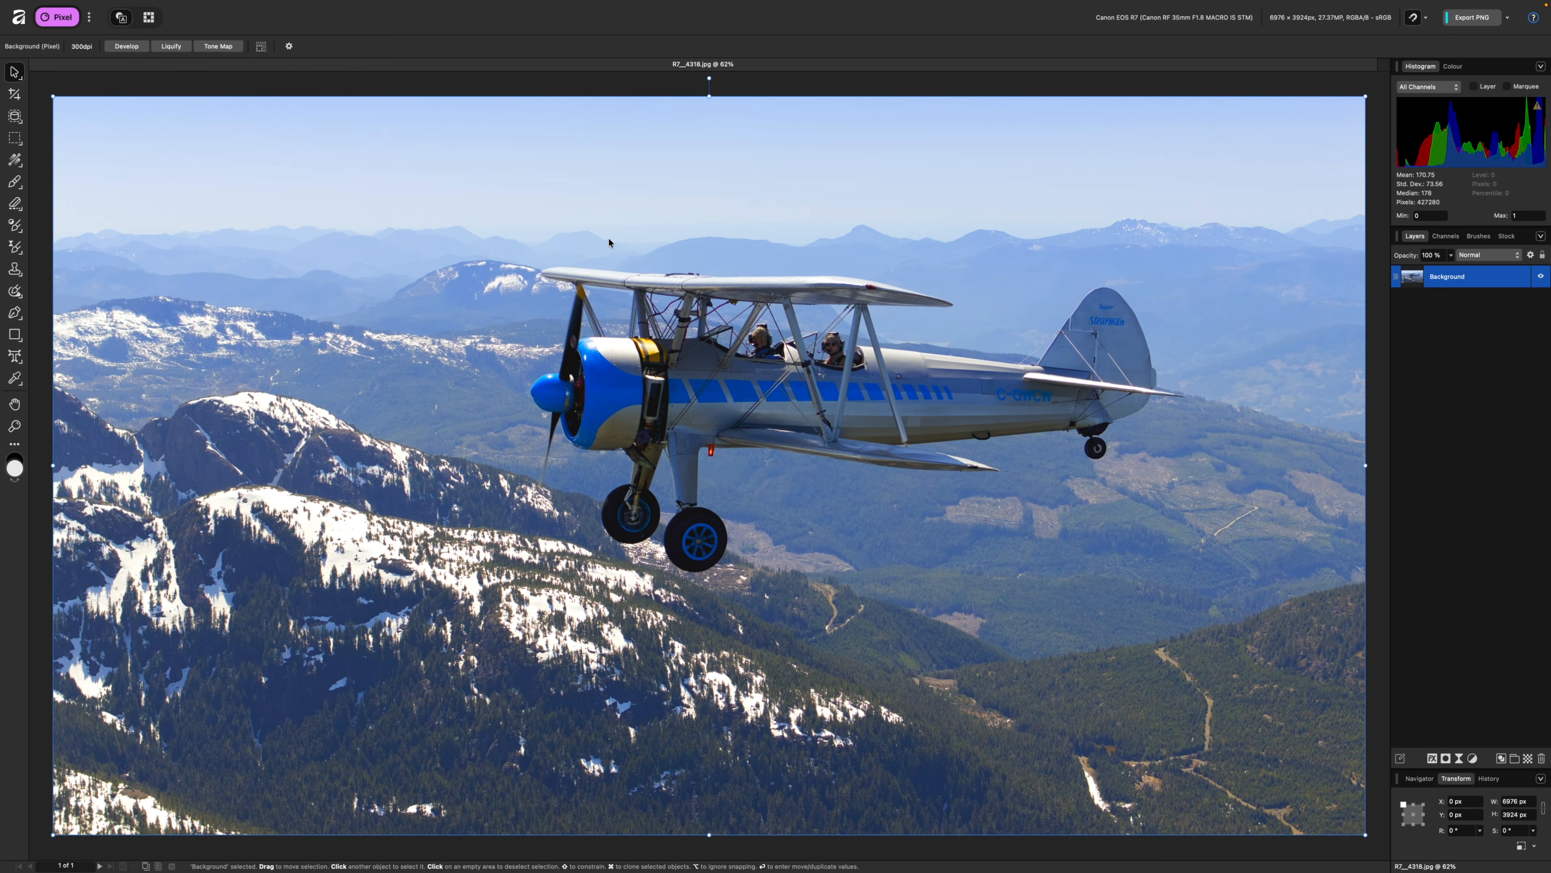
{"action": "key", "text": "super+o"}
{"action": "double_click", "coordinate": [540, 240]}
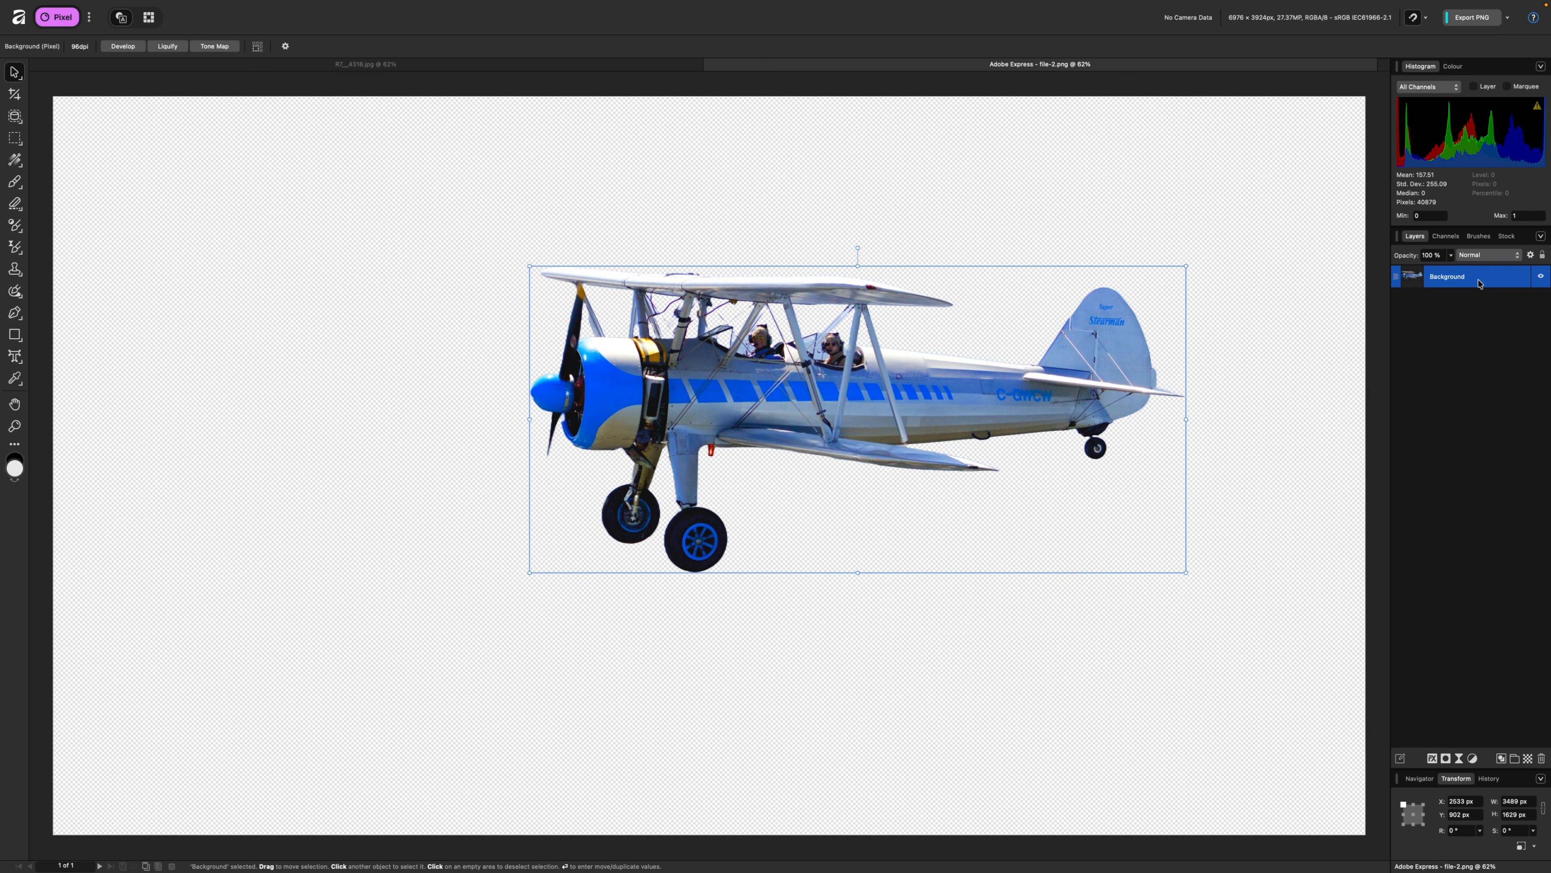
Copy the biplane cutout into R7__4318.jpg as a new layer above the original photo, and deselect it
{"action": "key", "text": "super+c"}
{"action": "left_click", "coordinate": [607, 65]}
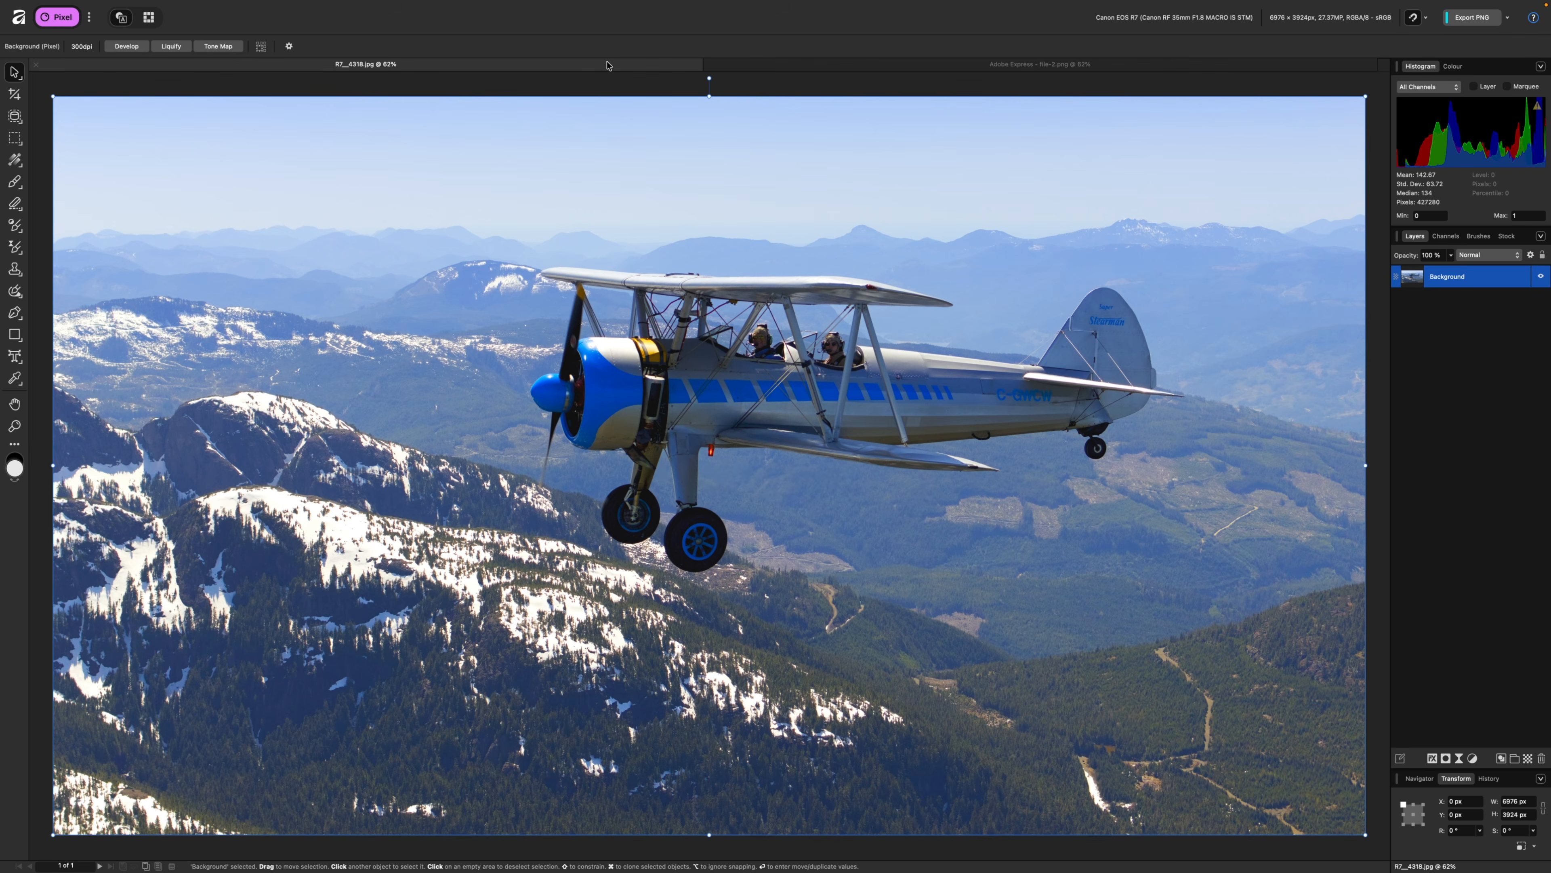
{"action": "key", "text": "super+v"}
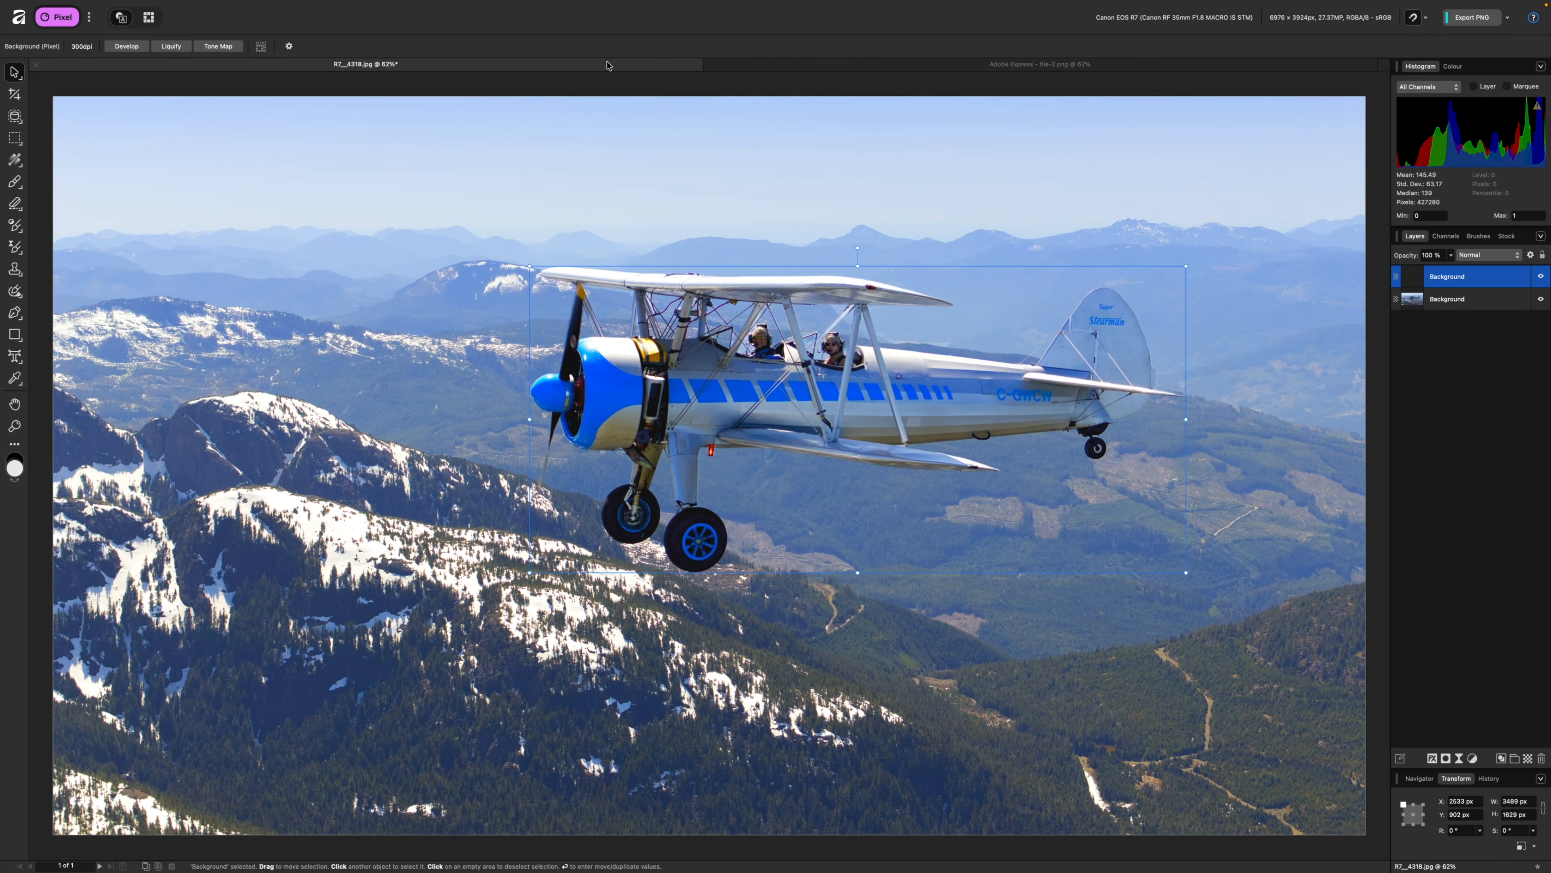
{"action": "left_click", "coordinate": [1464, 359]}
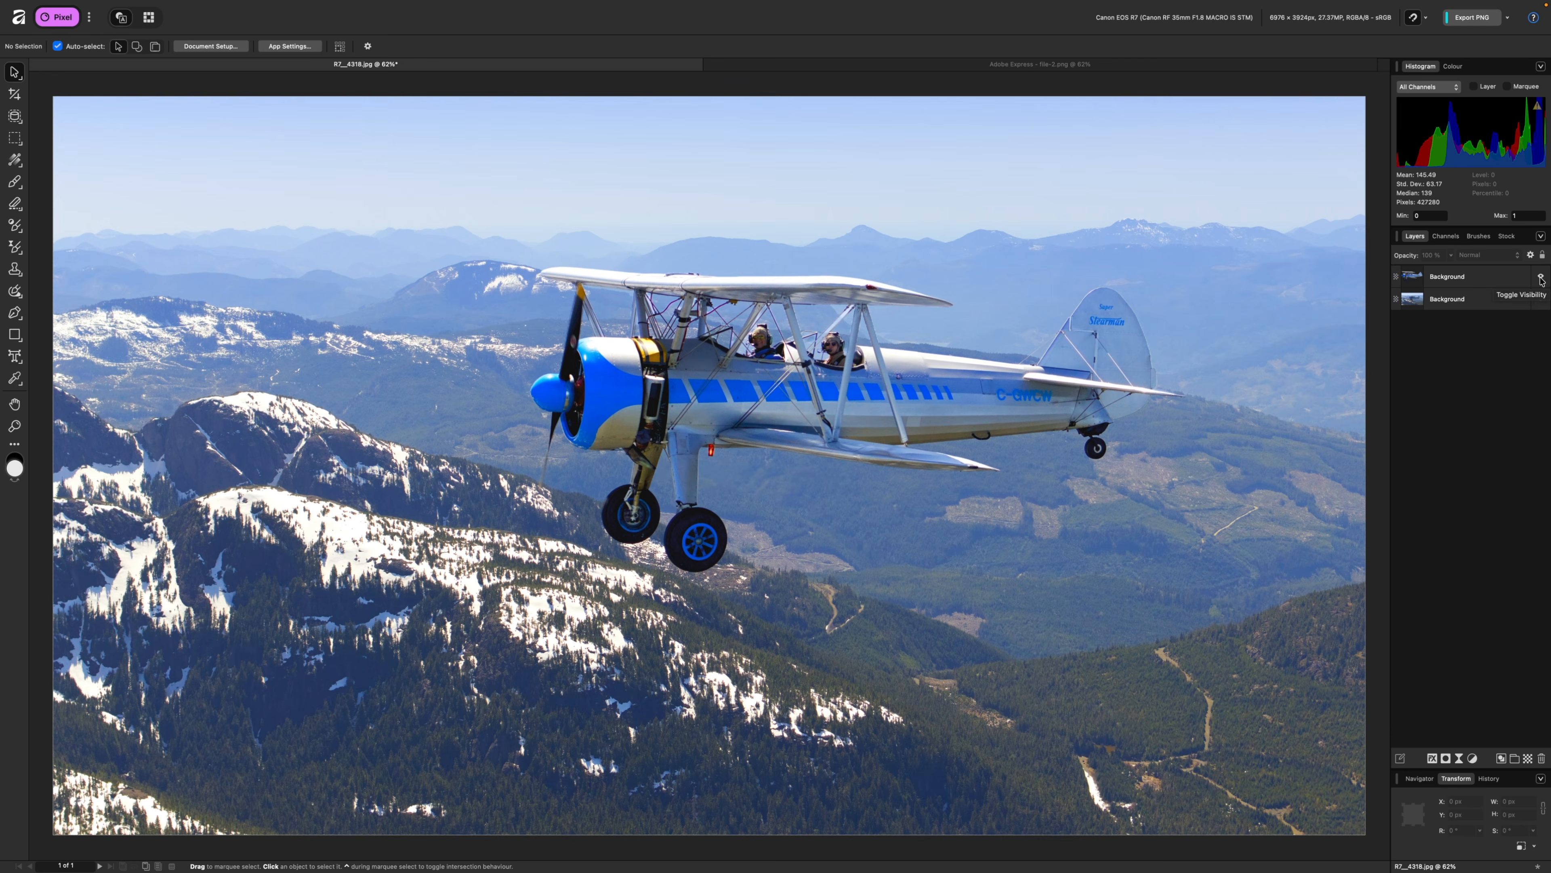
Turn the cutout layer's visibility off and on repeatedly to compare the brightened biplane with the original
{"action": "left_click", "coordinate": [1541, 277]}
{"action": "left_click", "coordinate": [1541, 278]}
{"action": "left_click", "coordinate": [1541, 278]}
{"action": "left_click", "coordinate": [1540, 278]}
{"action": "left_click", "coordinate": [1540, 278]}
{"action": "left_click", "coordinate": [1541, 278]}
Add a mask to the biplane cutout layer and select the mask for editing
{"action": "left_click", "coordinate": [1472, 281]}
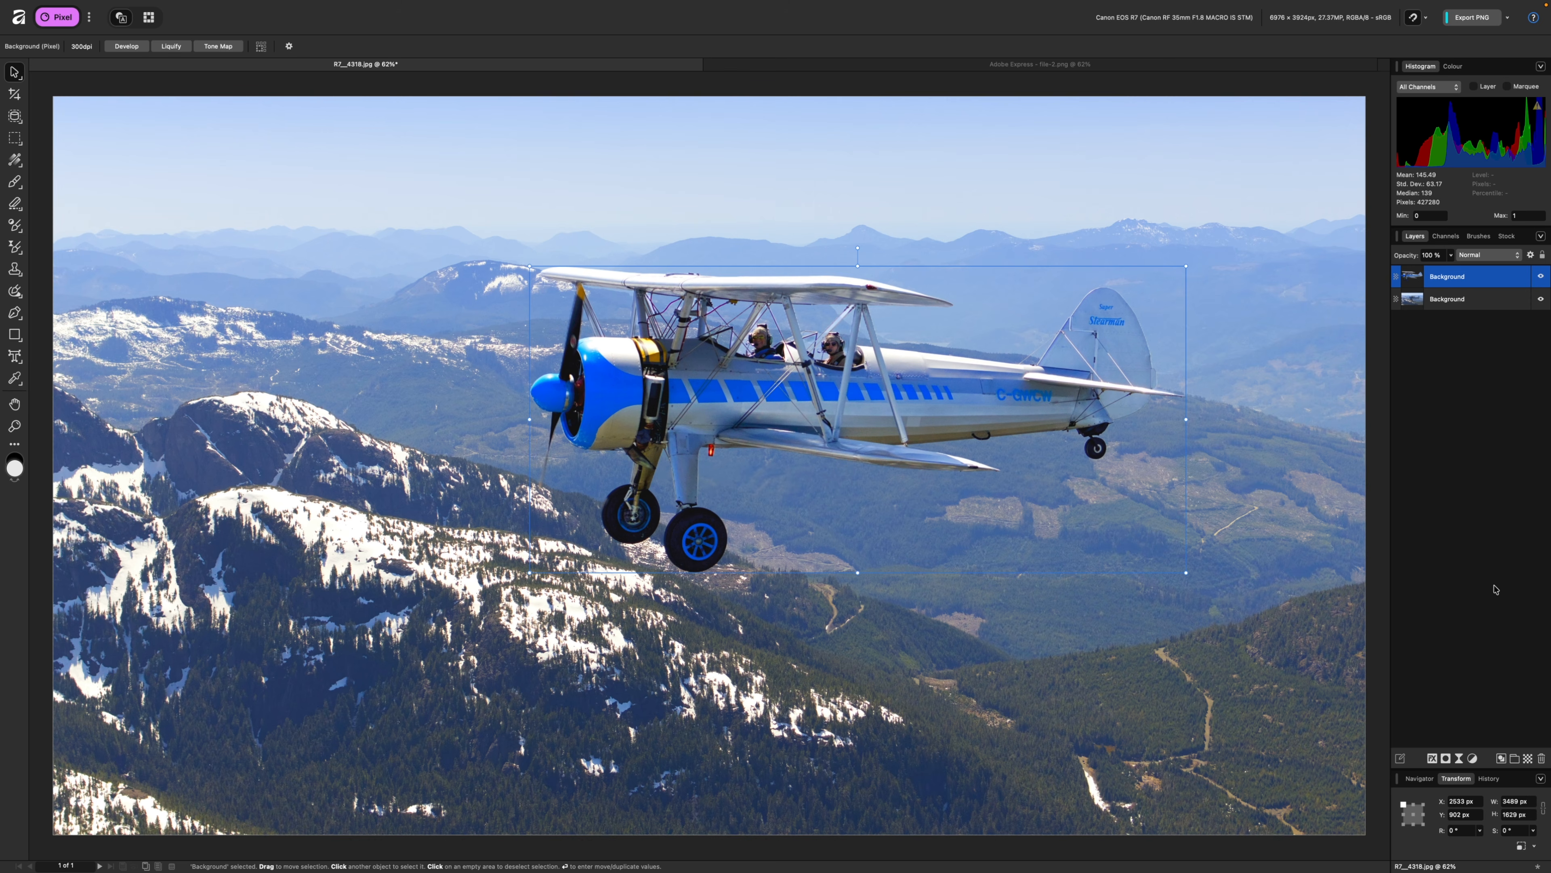
{"action": "left_click", "coordinate": [1445, 759]}
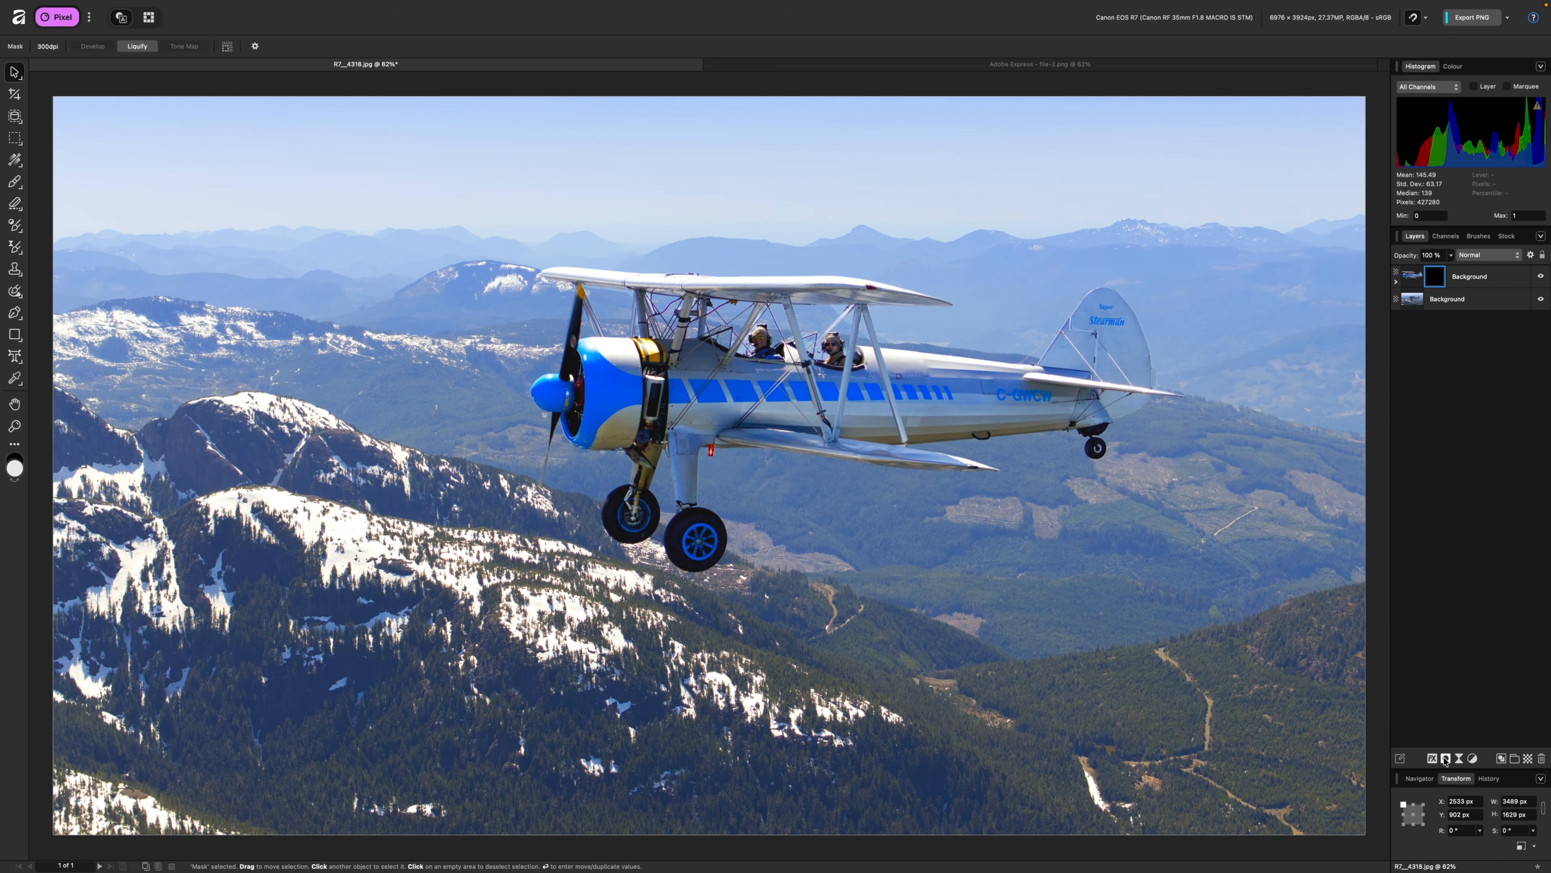
{"action": "left_click", "coordinate": [1435, 278]}
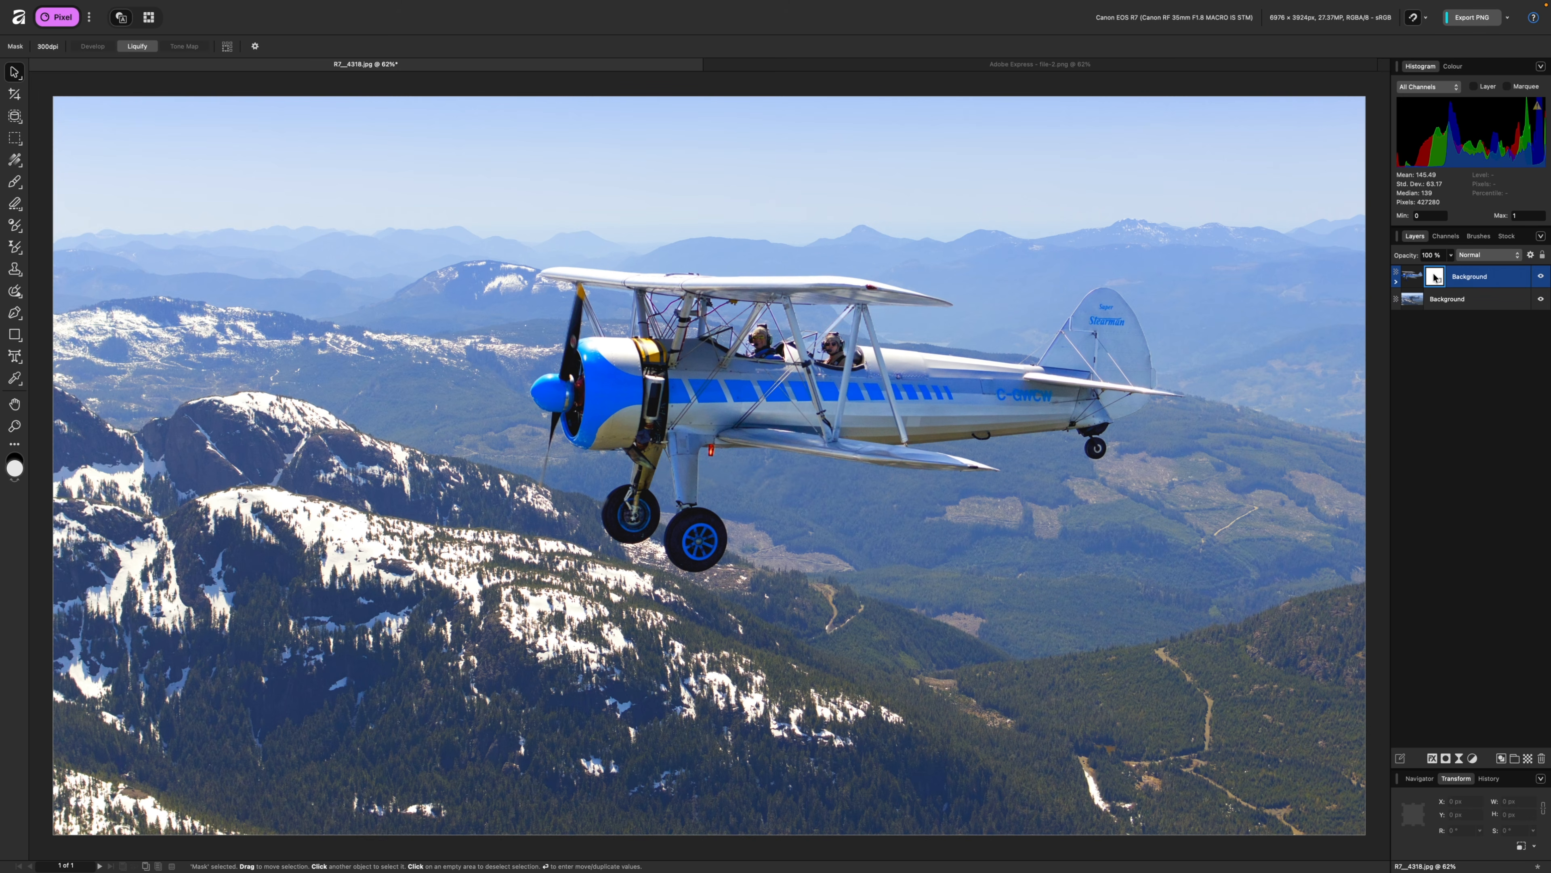
Paint black on the cutout layer's mask with a smaller Paint Brush to hide parts of the brightened biplane
{"action": "key", "text": "b"}
{"action": "key", "text": "x"}
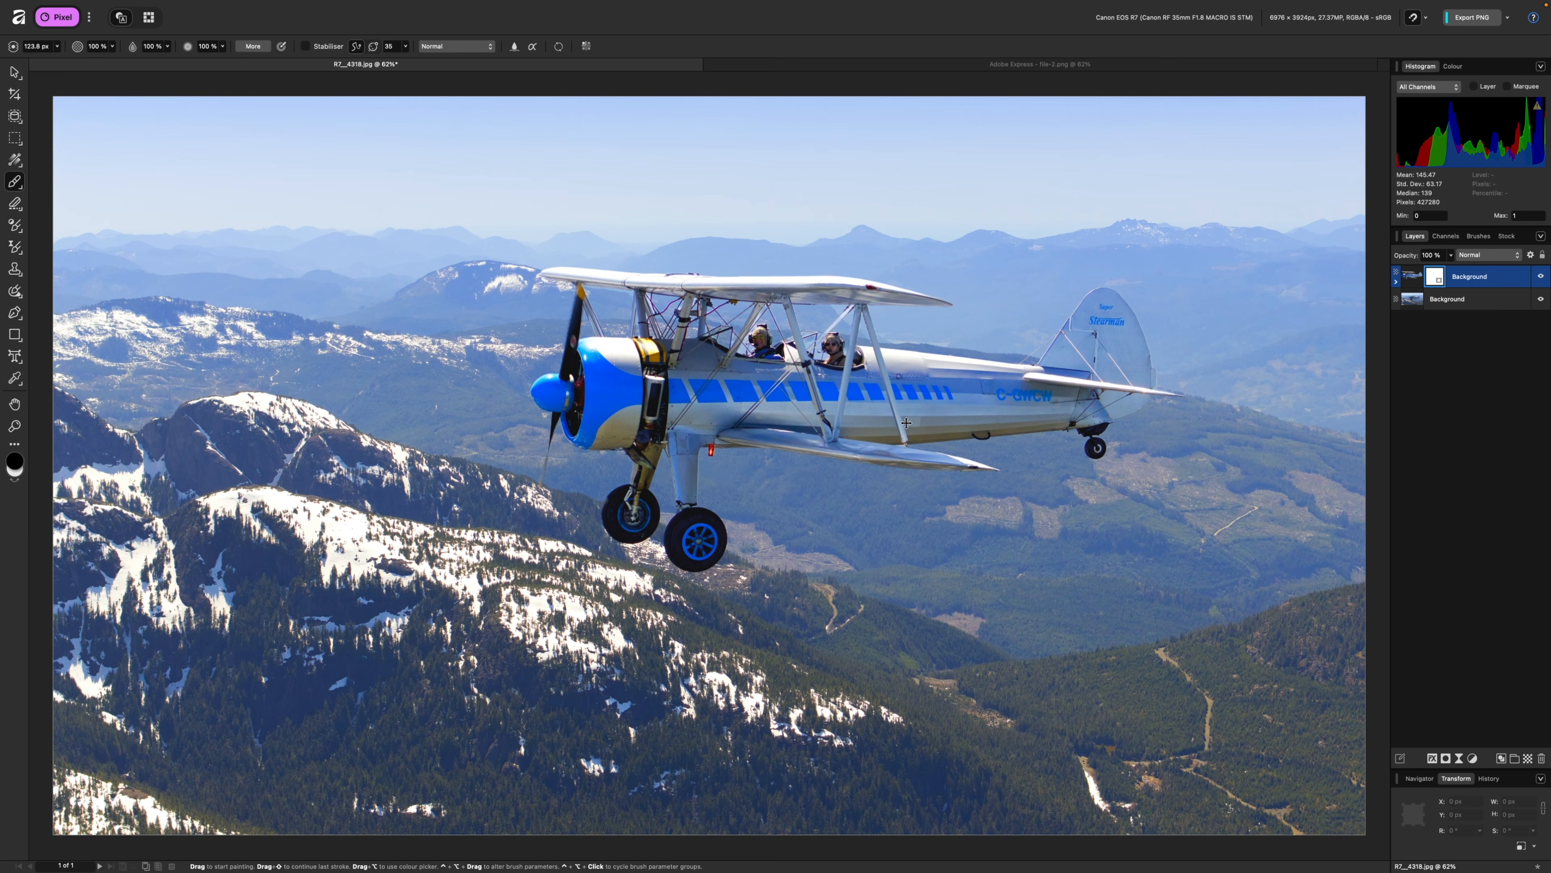
{"action": "key", "text": "super+1"}
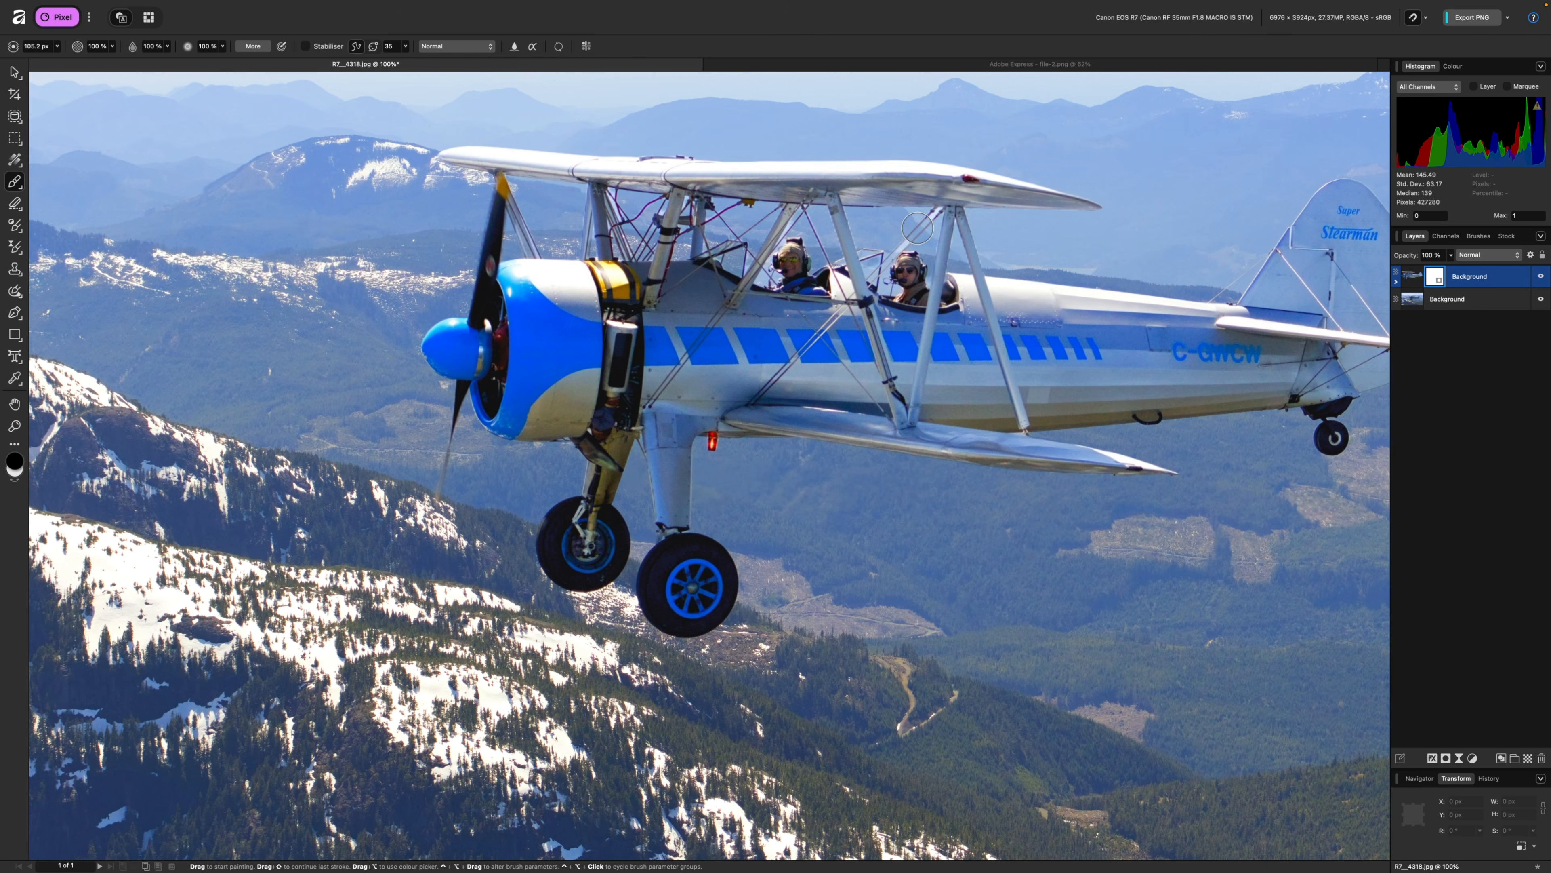
{"action": "key", "text": "bracketleft"}
{"action": "key", "text": "bracketleft"}
{"action": "key", "text": "bracketleft"}
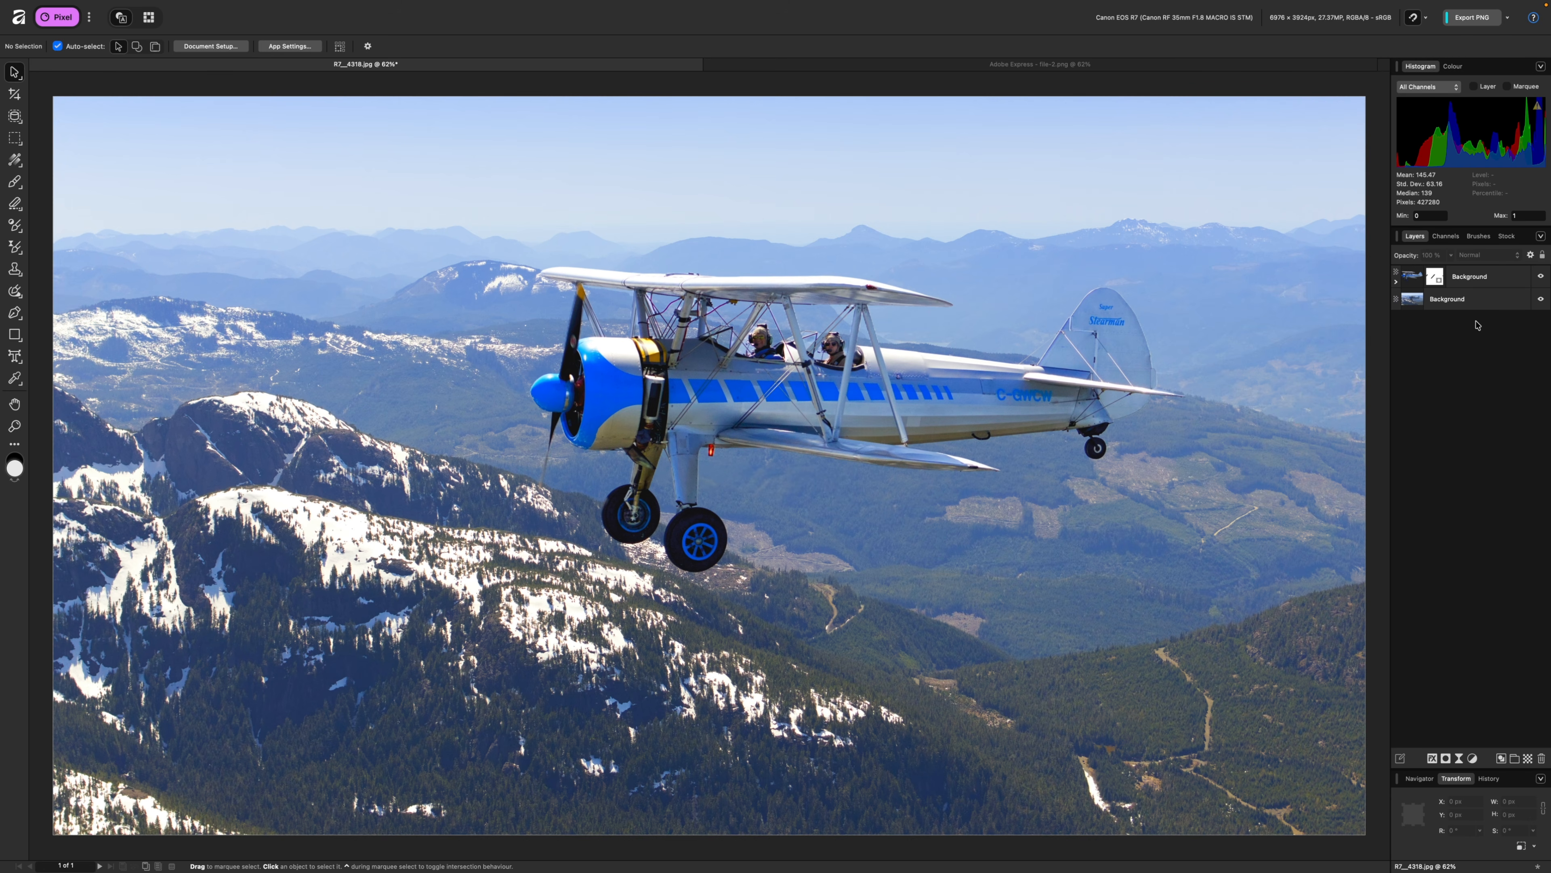
Lower the biplane cutout layer's opacity to 53%
{"action": "left_click", "coordinate": [1412, 276]}
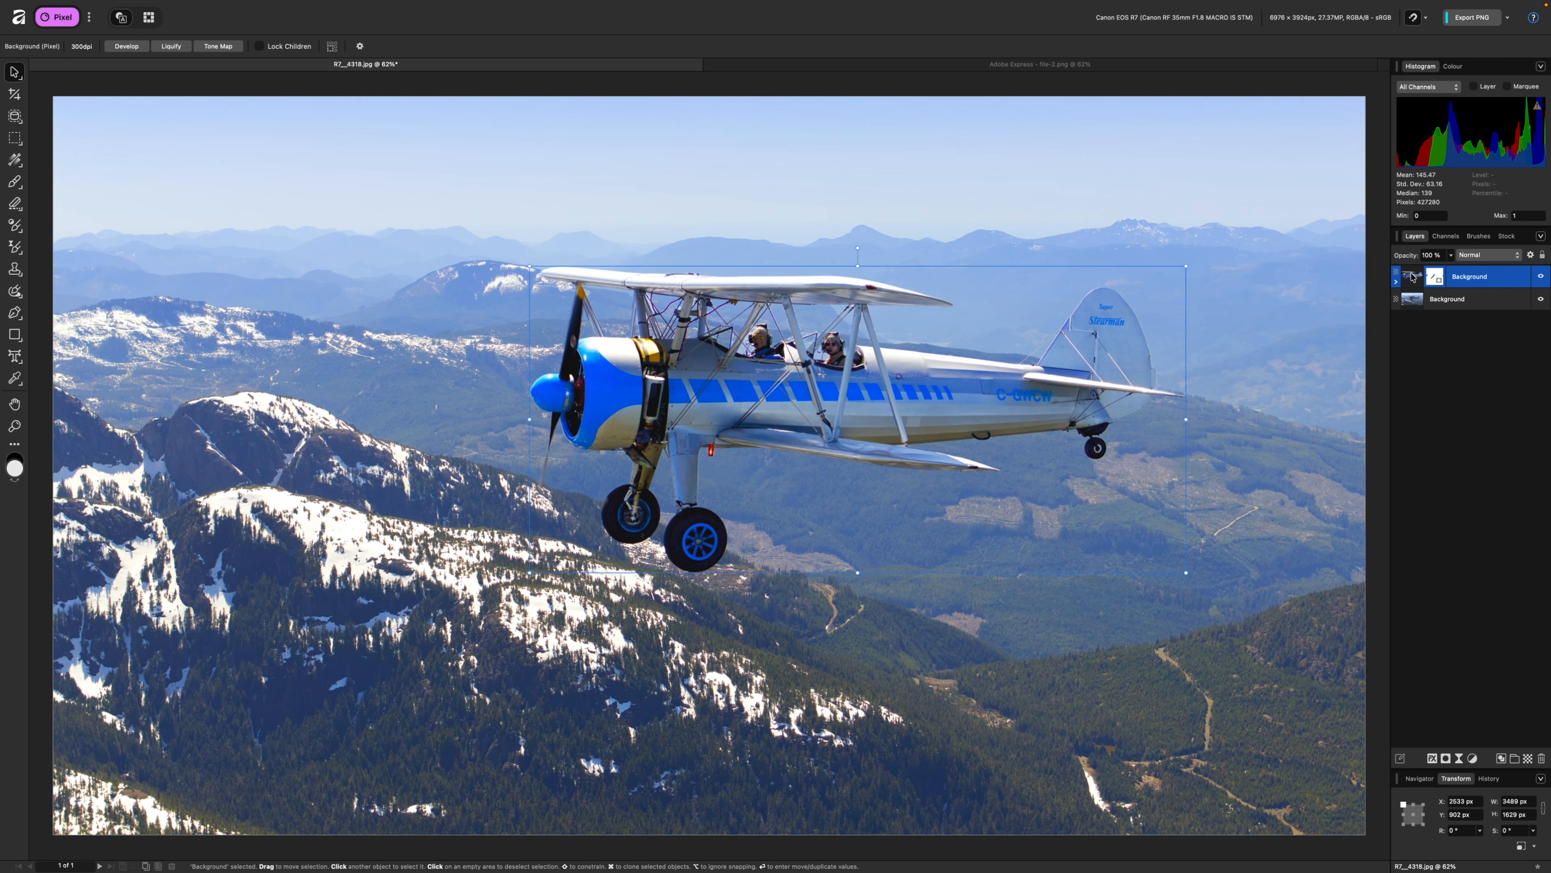
{"action": "left_click", "coordinate": [1451, 257]}
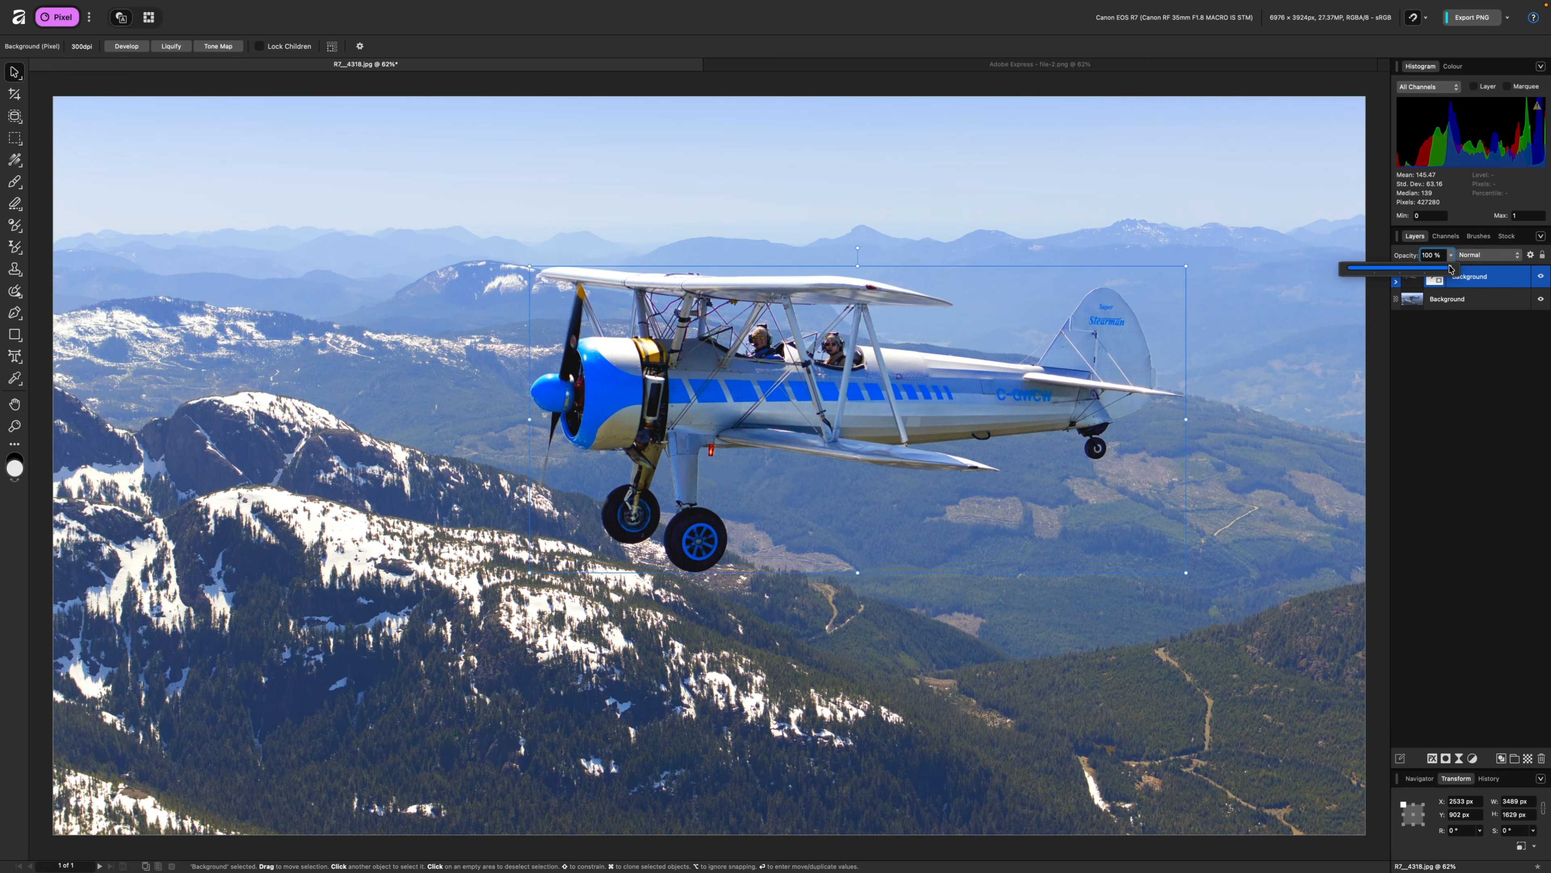
{"action": "left_click_drag", "start_coordinate": [1451, 269], "coordinate": [1404, 286]}
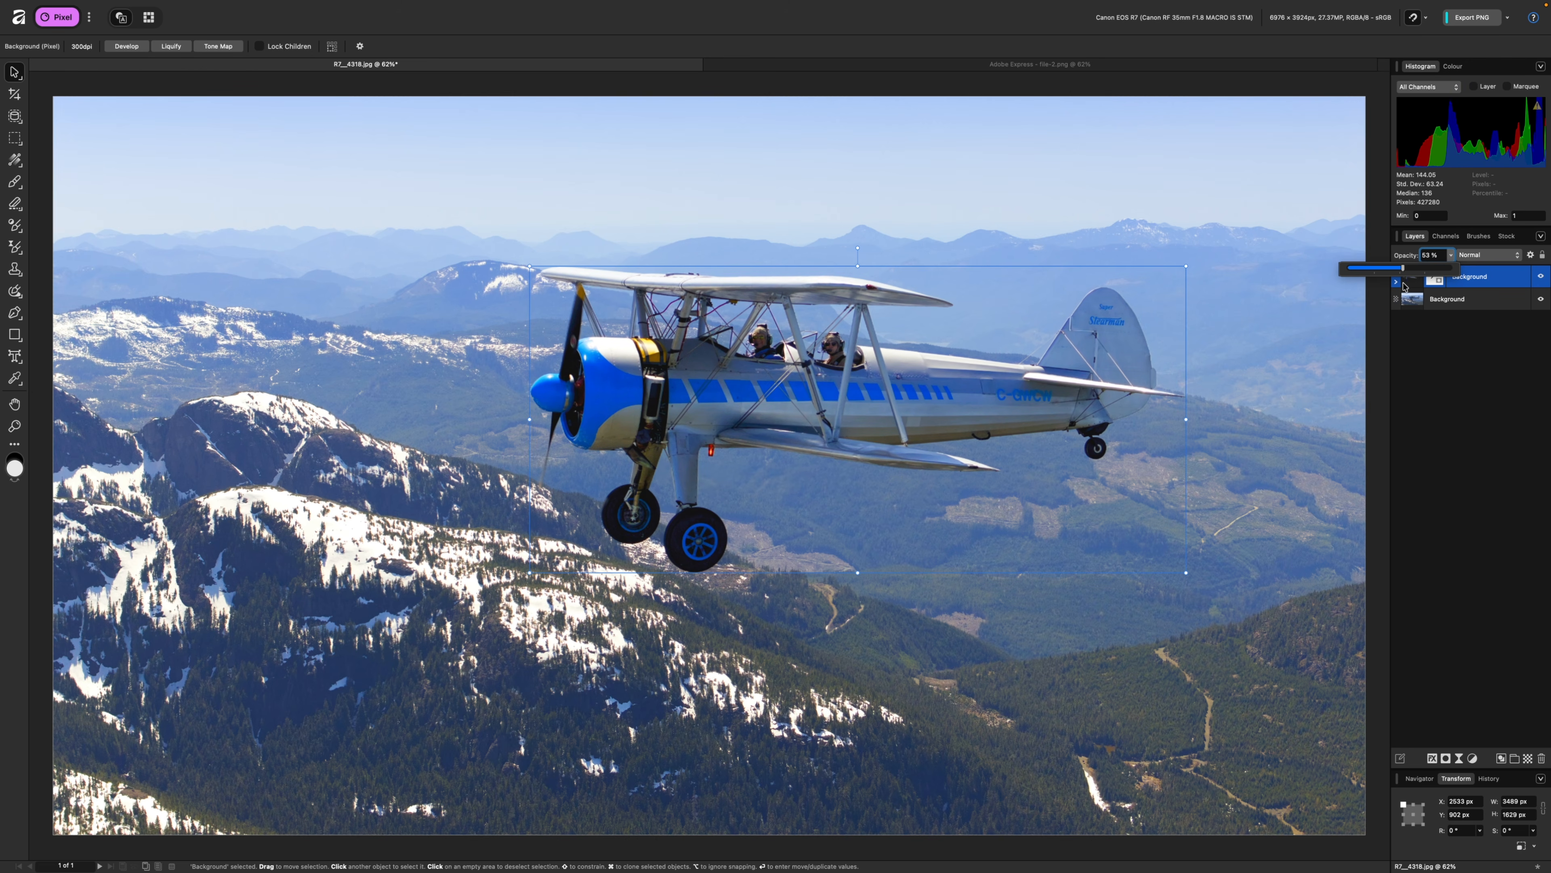